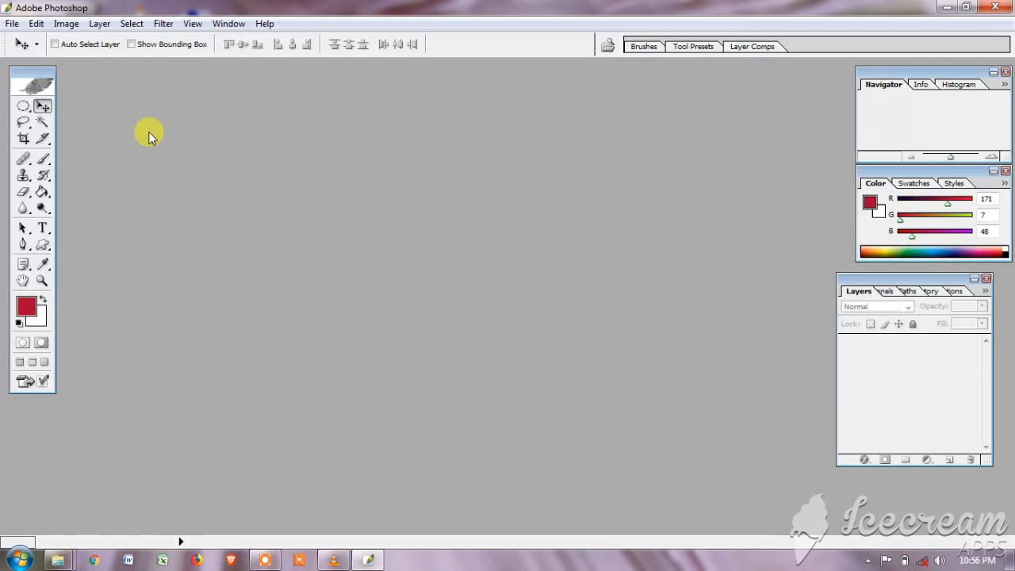
Start a new document named "passport size photo", keeping inches as the width unit.
left_click(12, 23)
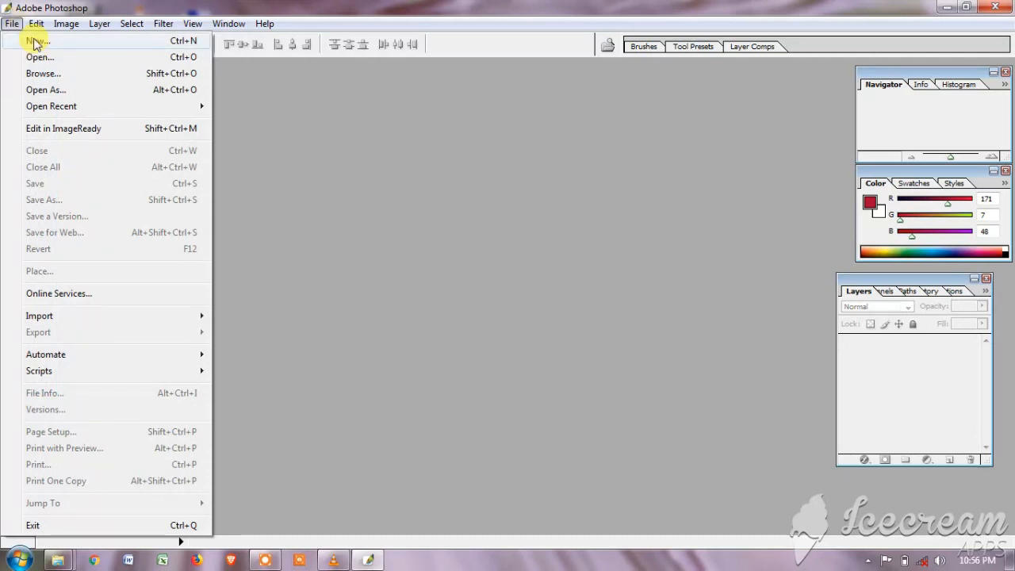
left_click(35, 43)
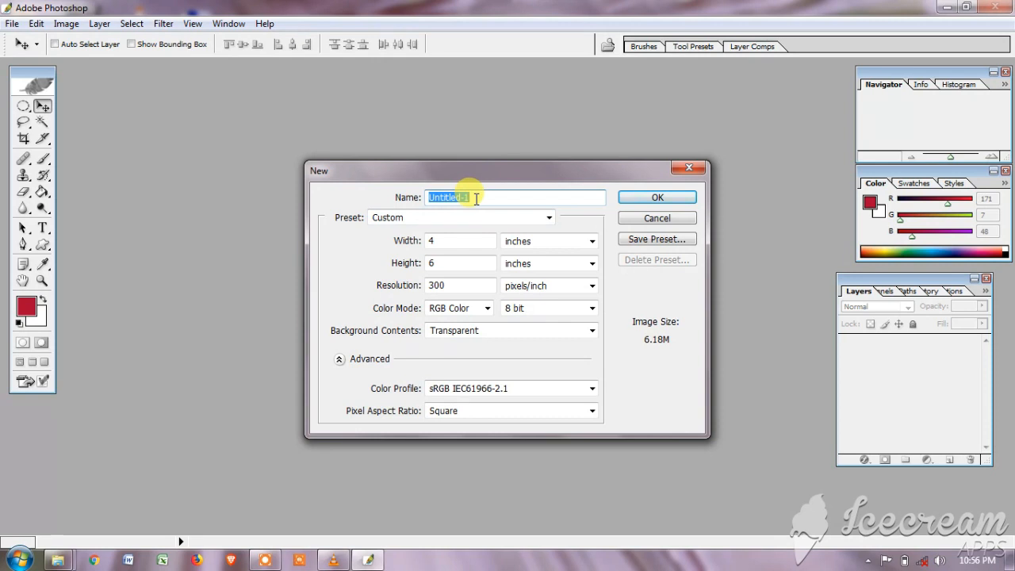
type("pas")
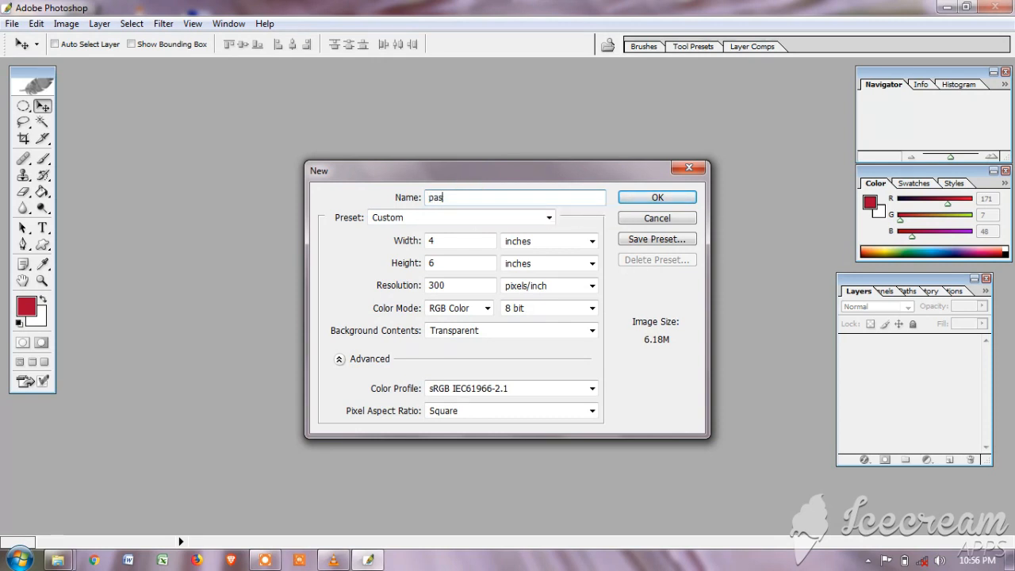
type("sport ")
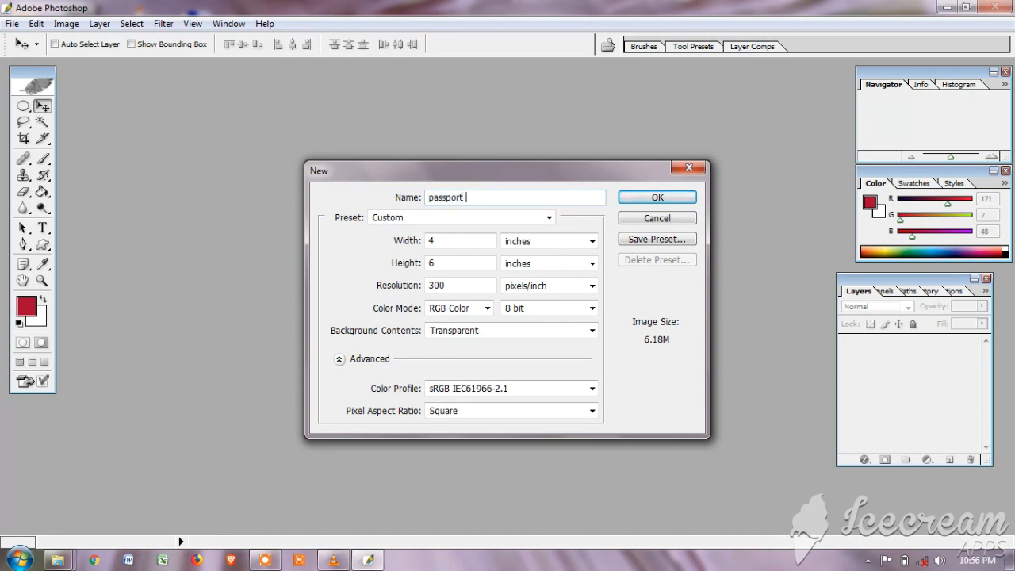
type("size photo")
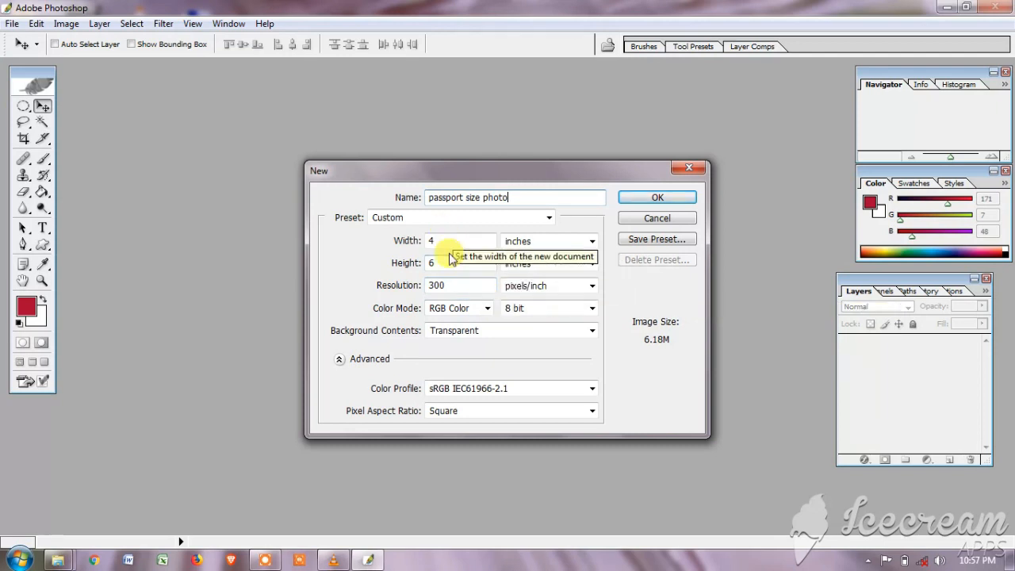
left_click(585, 240)
left_click(585, 242)
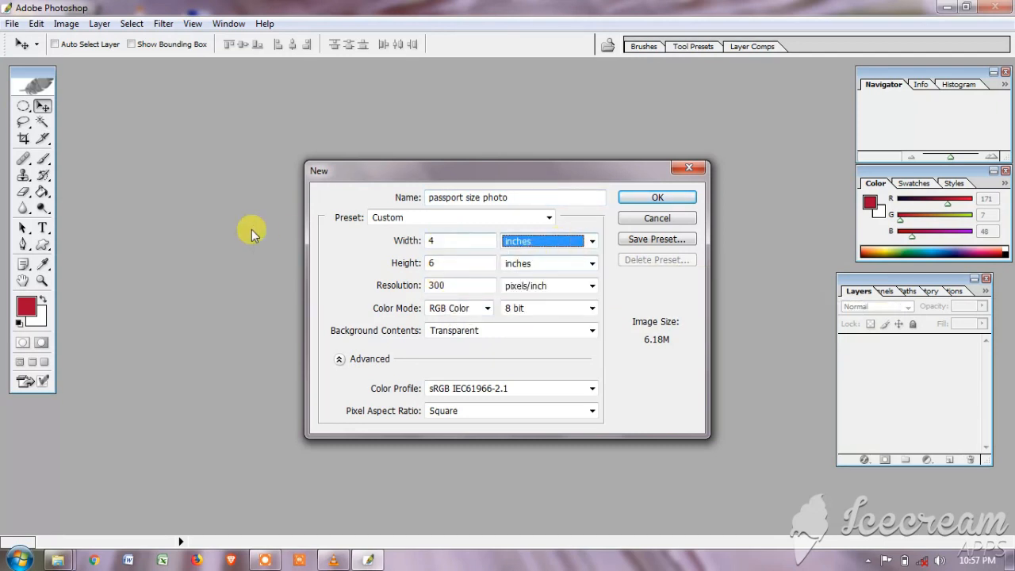
Set the background contents to Transparent and create the 4 by 6 inch document at 300 pixels/inch.
left_click(527, 331)
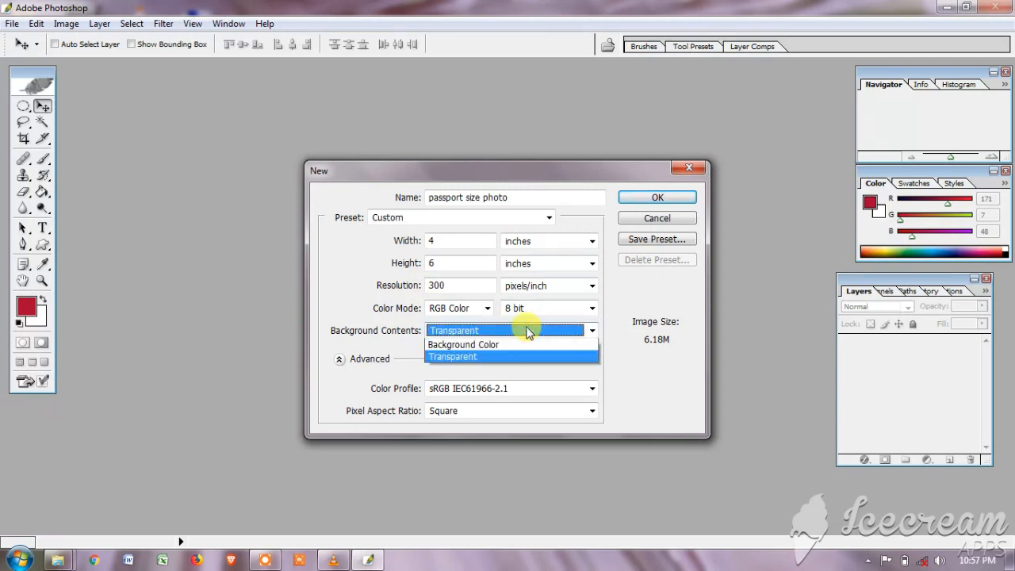
left_click(527, 331)
left_click(528, 332)
left_click(528, 331)
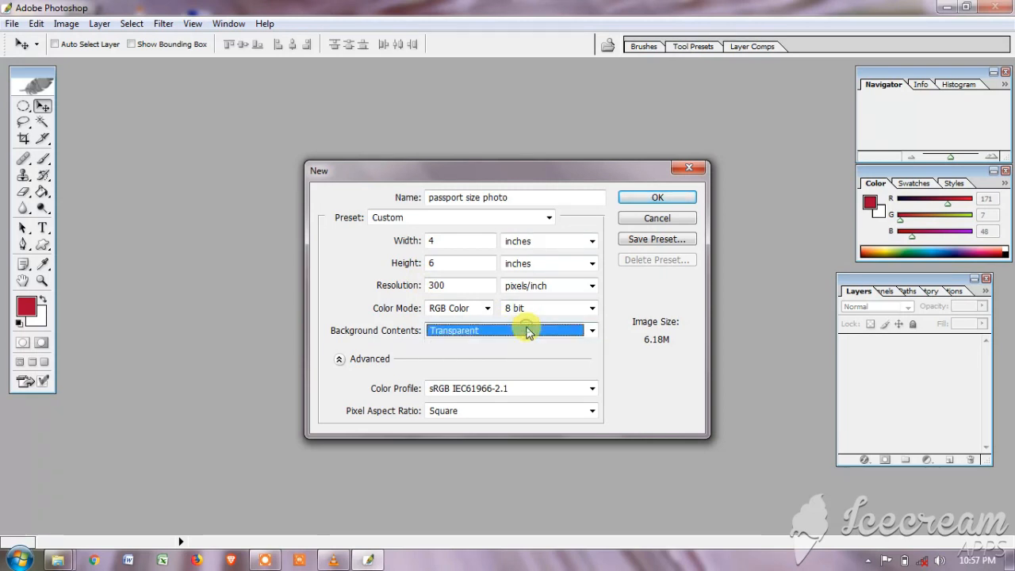
left_click(524, 333)
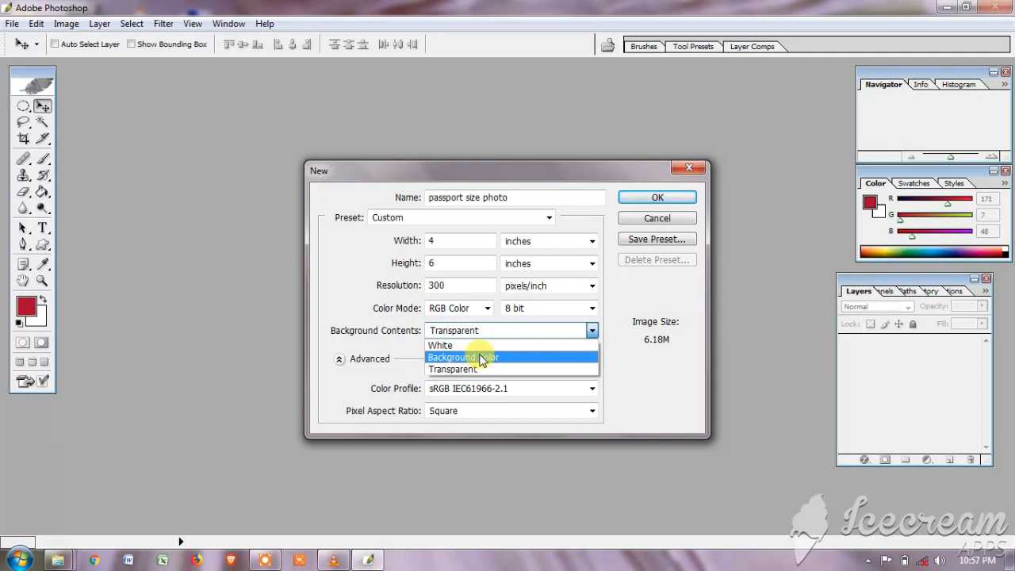
left_click(481, 358)
left_click(534, 329)
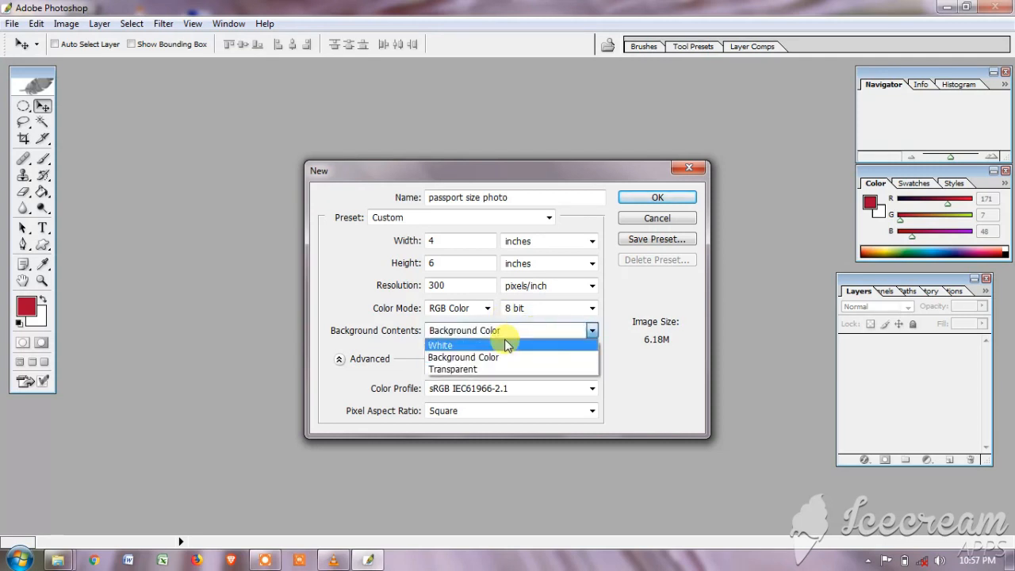
left_click(464, 369)
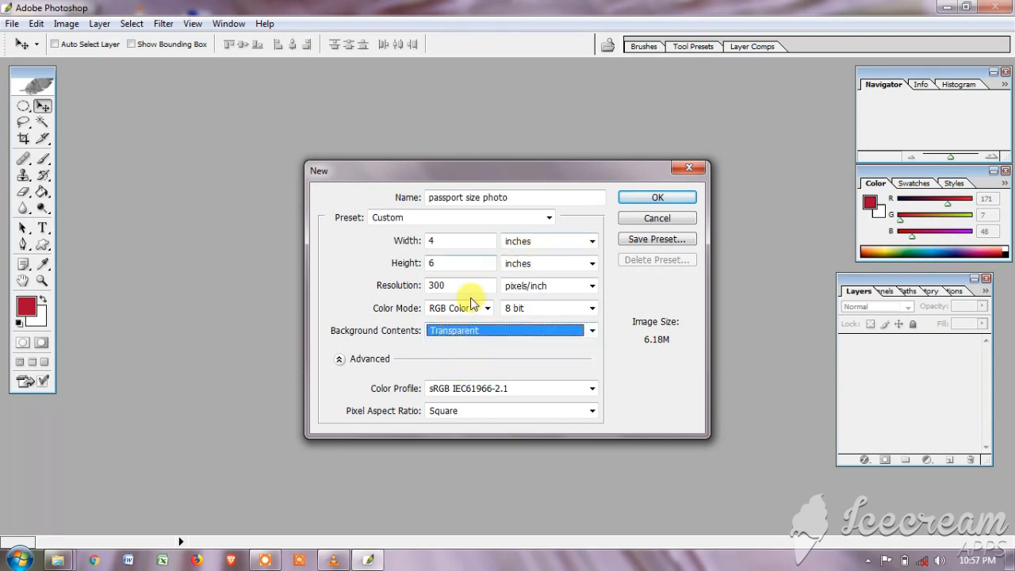
left_click(674, 198)
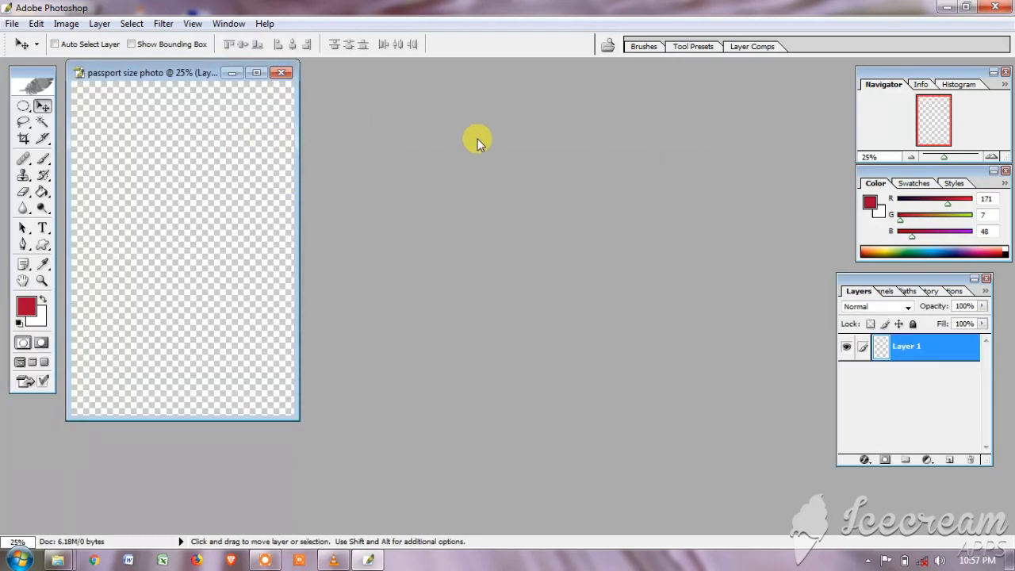
Open the portrait photo "(68643)" from the Certificates\PP folder, located within the SOFTWARES folder on Local Disk (E:).
double_click(478, 139)
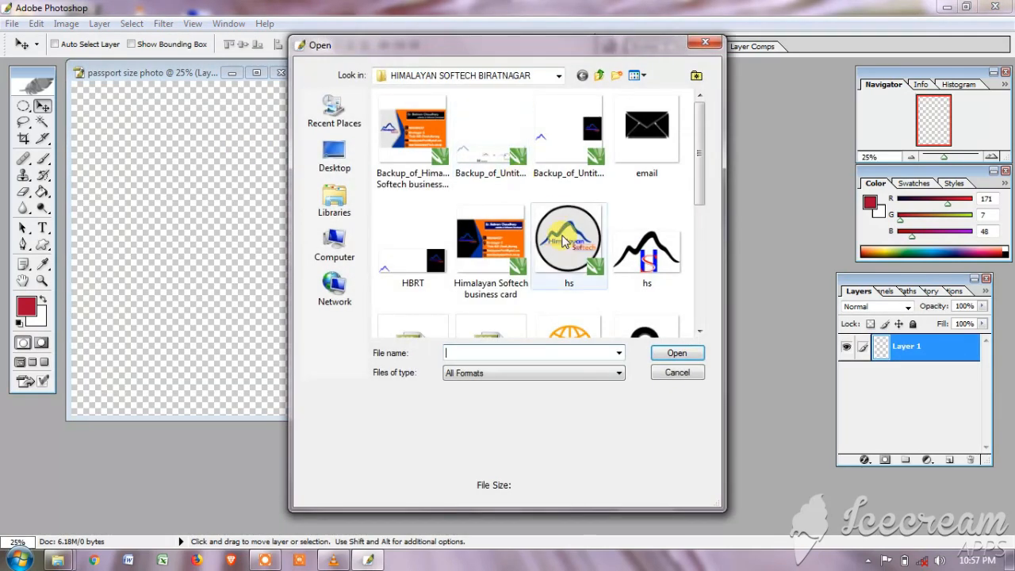
scroll(699, 190, "down", 1)
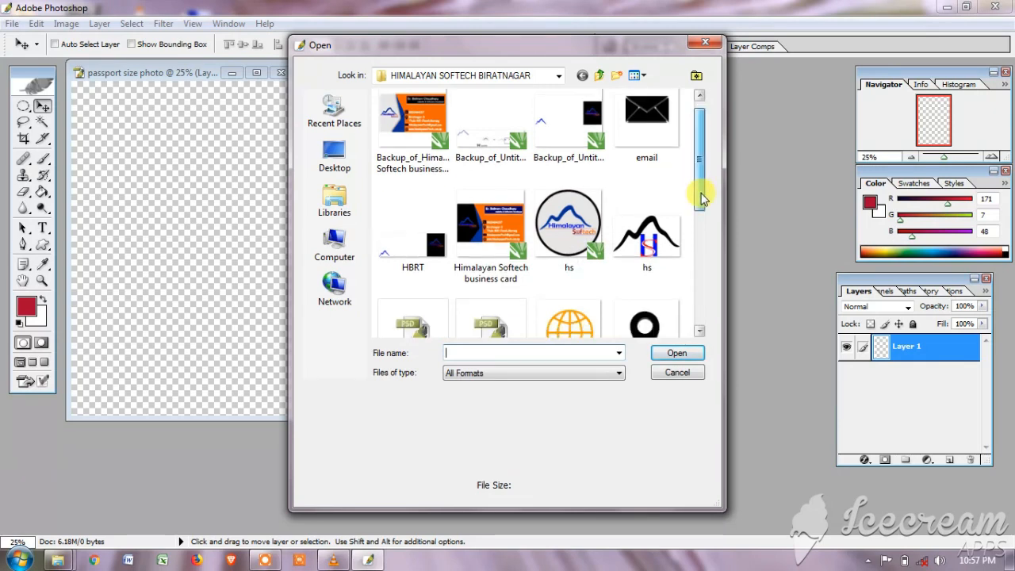
mouse_move(701, 198)
left_mouse_down()
mouse_move(701, 319)
mouse_move(699, 199)
left_mouse_up()
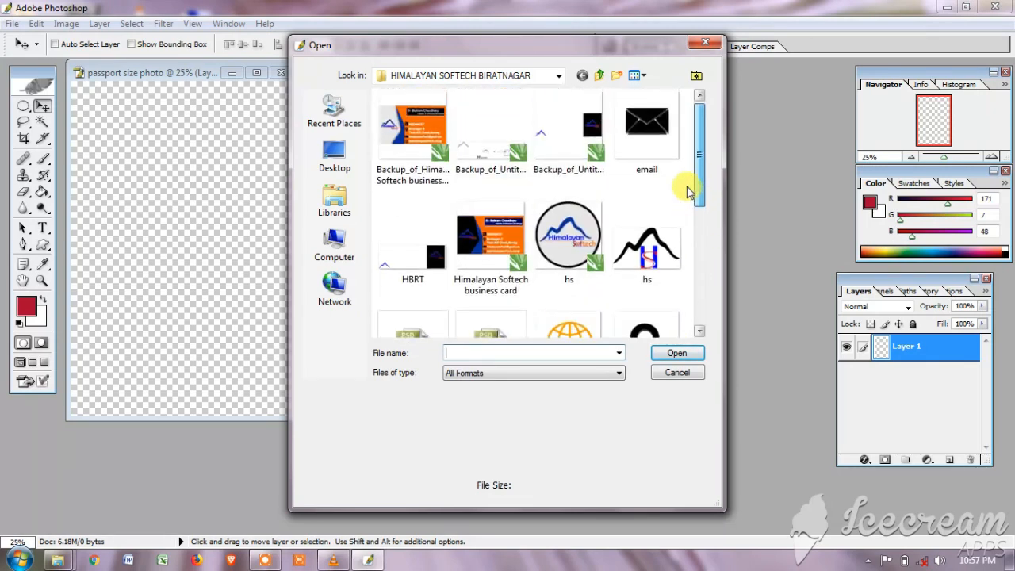
left_click(336, 240)
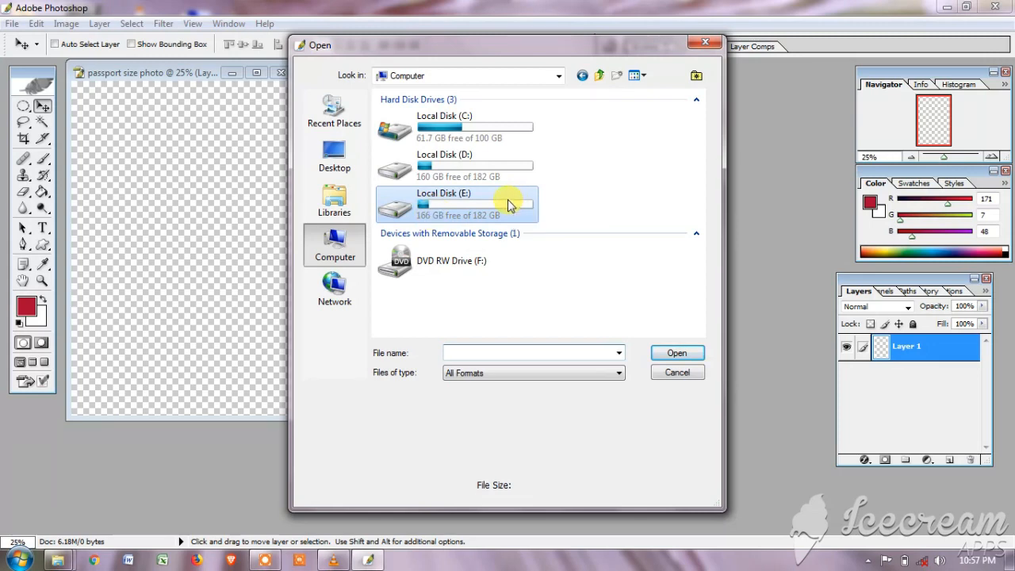
double_click(507, 200)
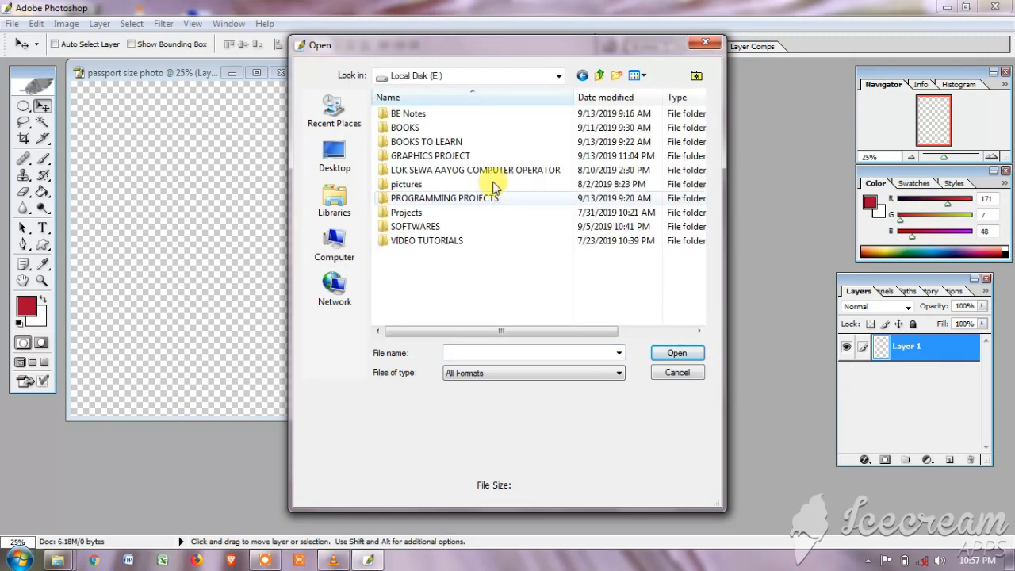
double_click(424, 228)
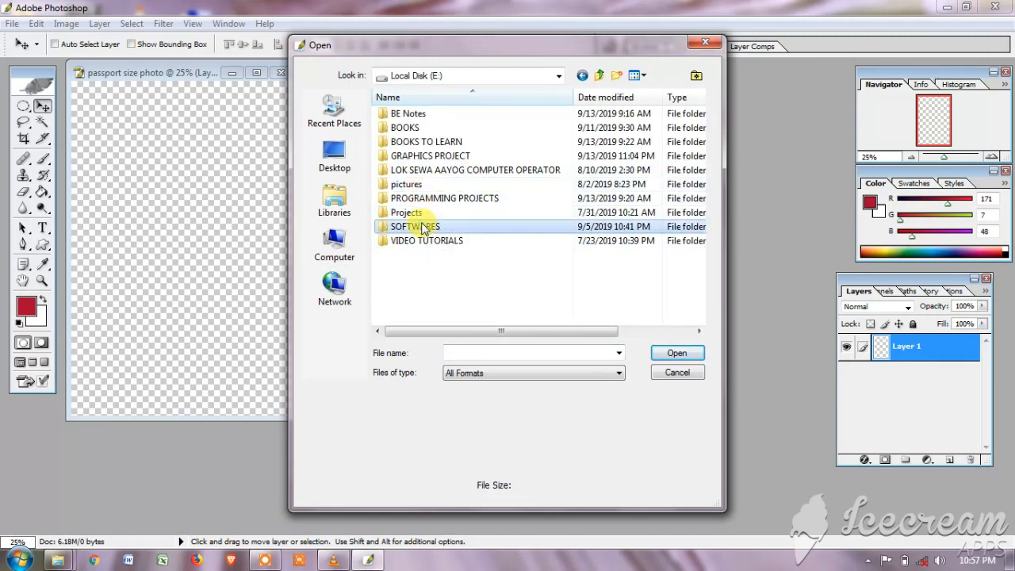
double_click(418, 185)
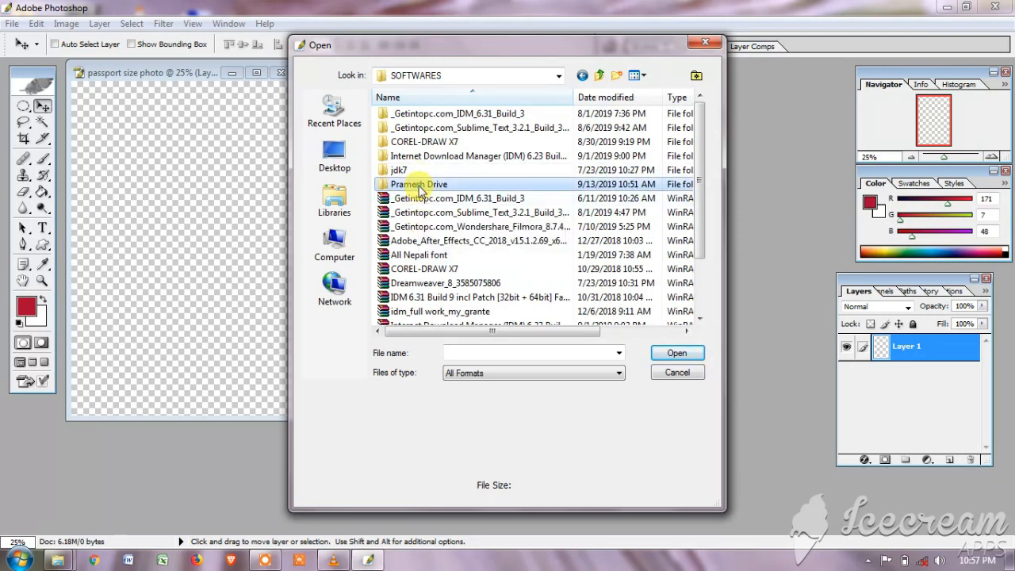
double_click(422, 127)
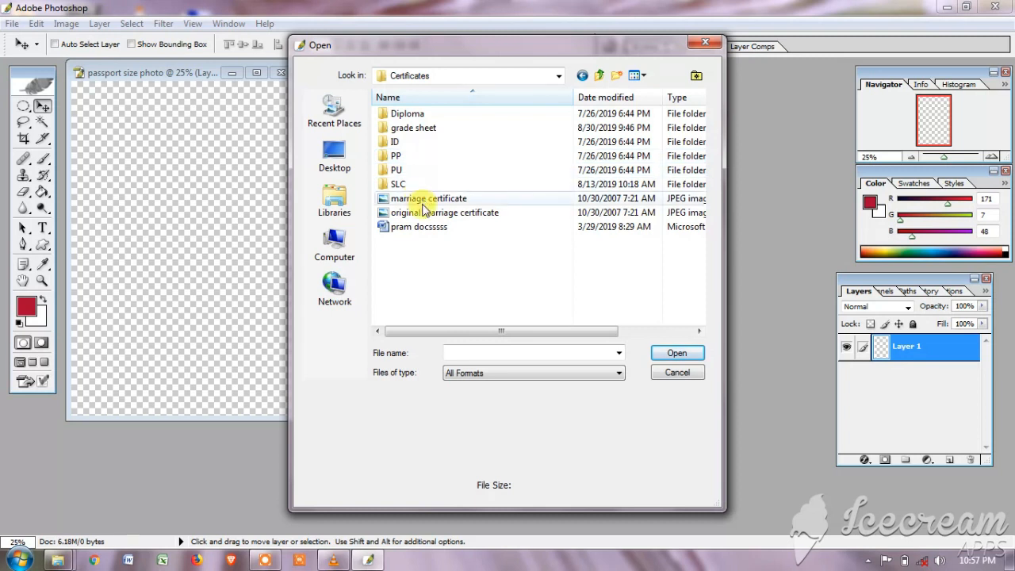
double_click(397, 157)
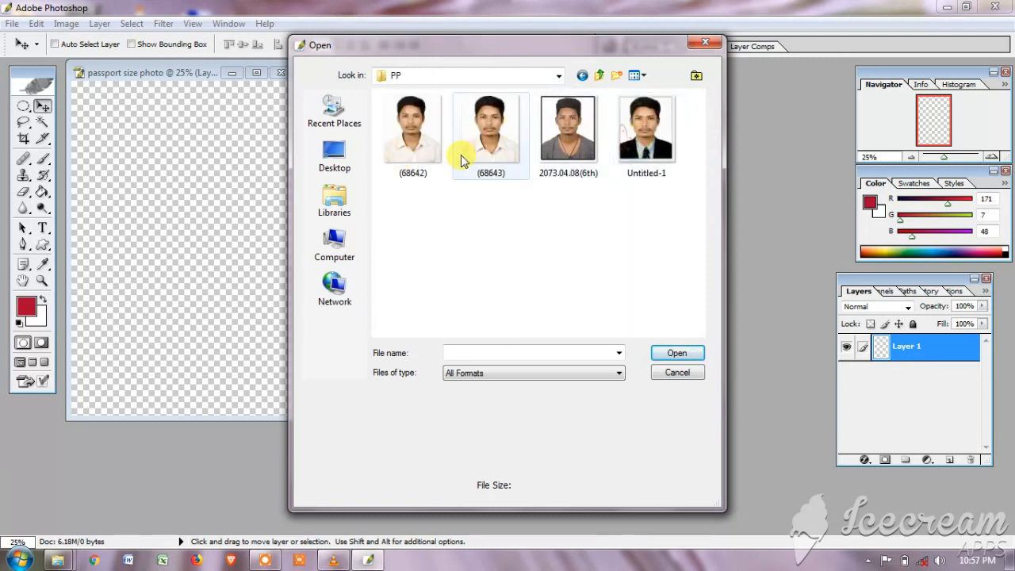
left_click(480, 137)
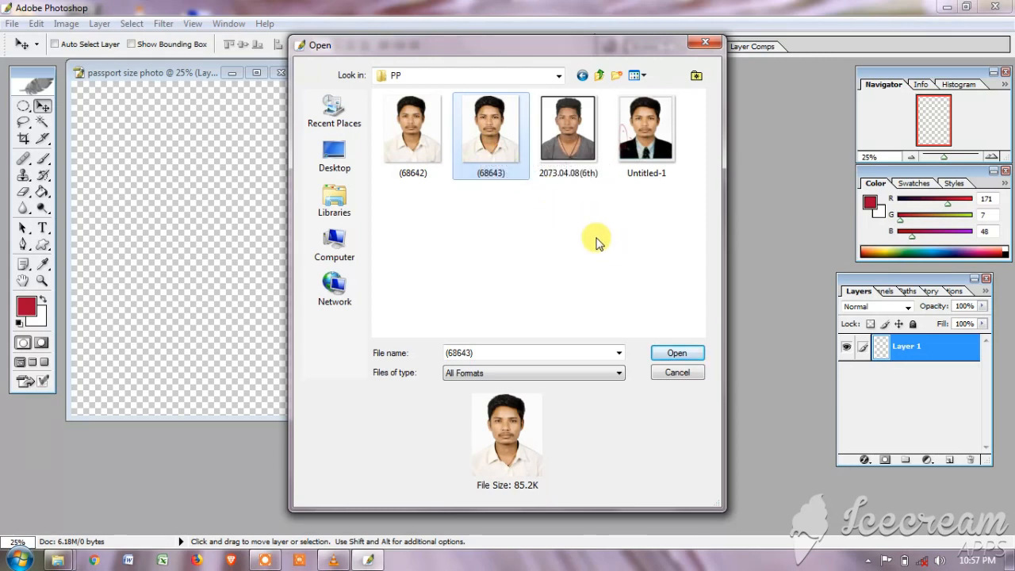
left_click(671, 354)
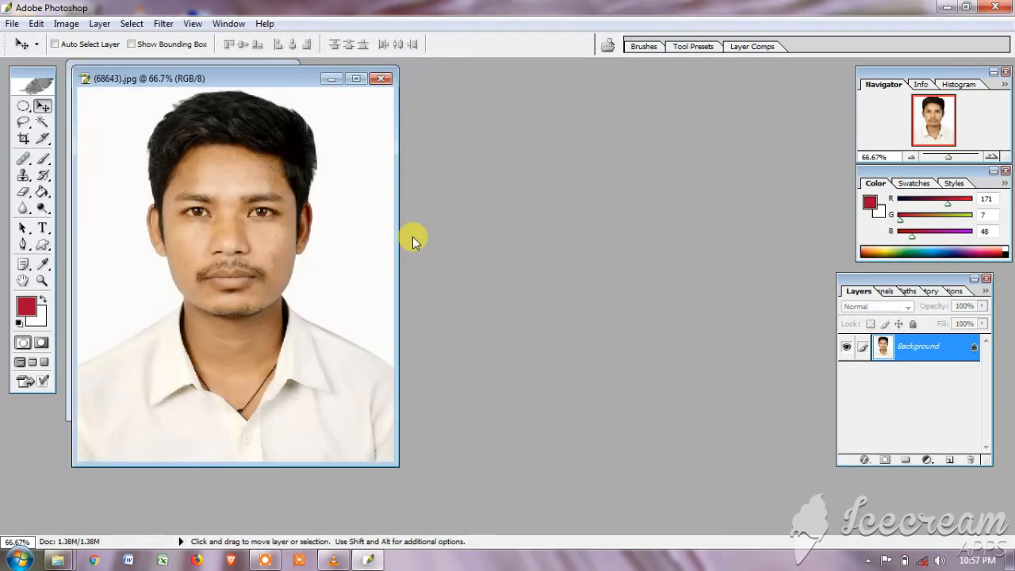
Maximize the portrait's window and crop the whole photo to 27 mm wide by 32 mm high at 300 pixels/inch.
left_click_drag(240, 85, 485, 120)
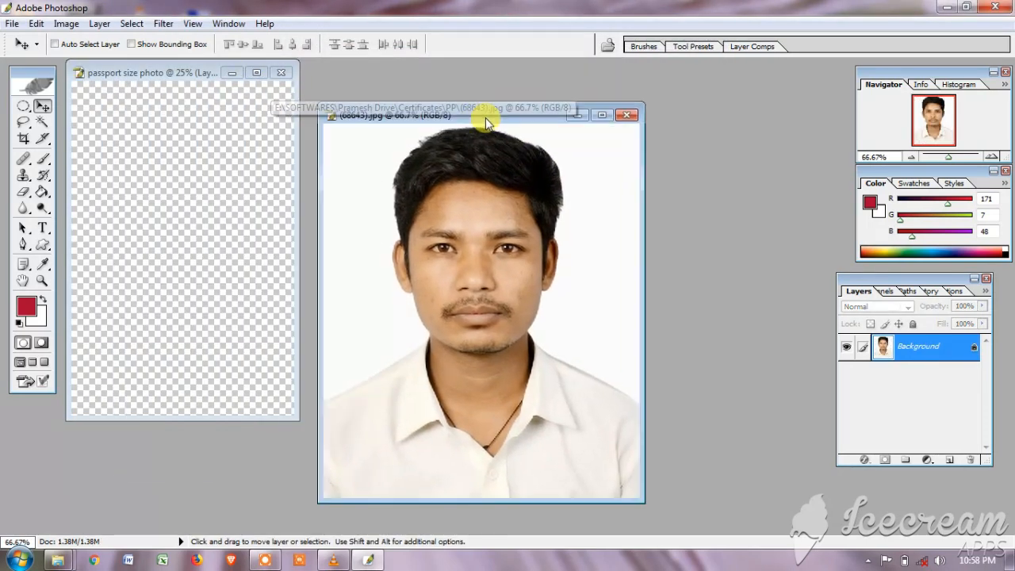
left_click(602, 116)
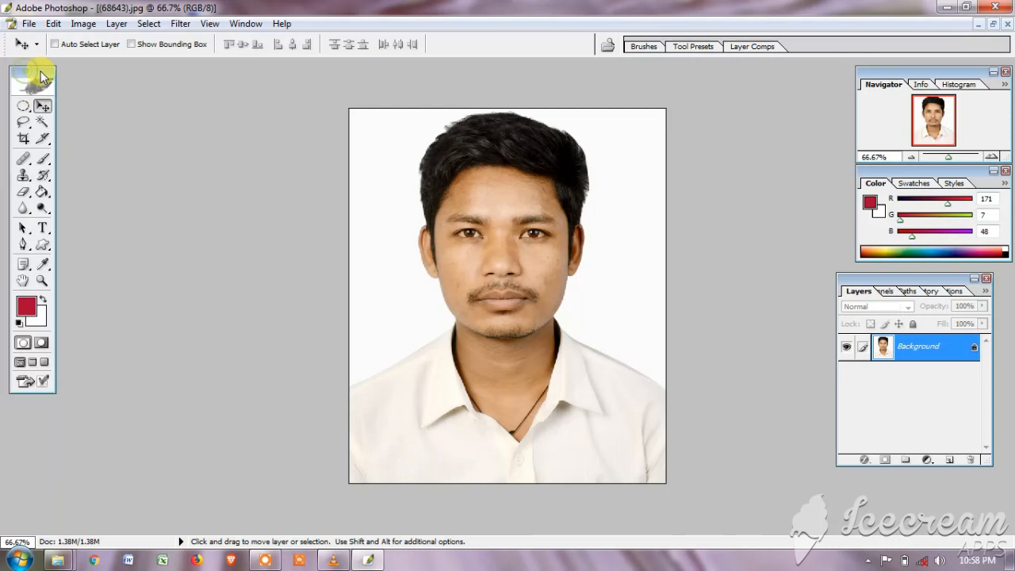
left_click_drag(27, 76, 41, 76)
left_click(39, 140)
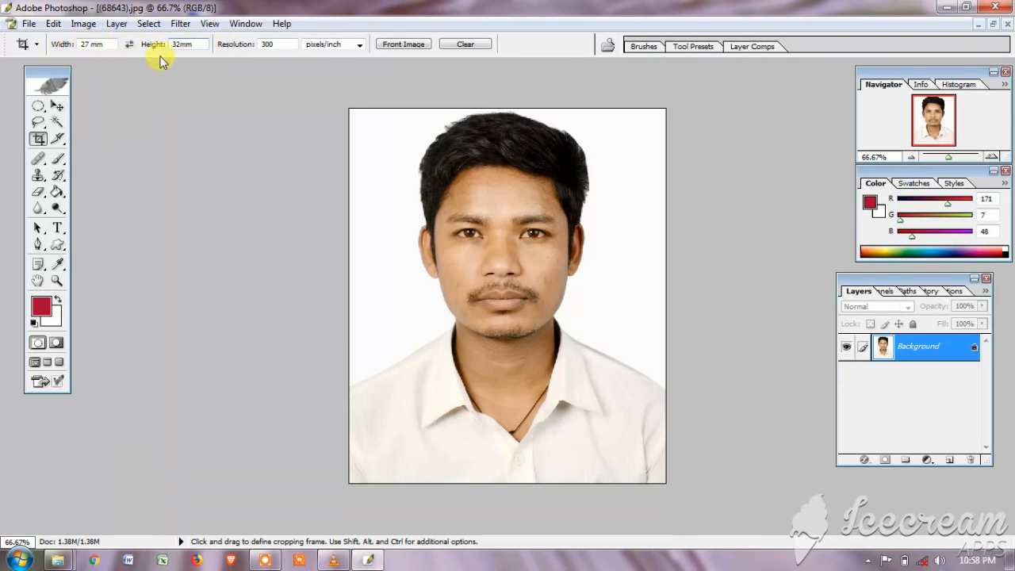
left_click_drag(347, 106, 692, 469)
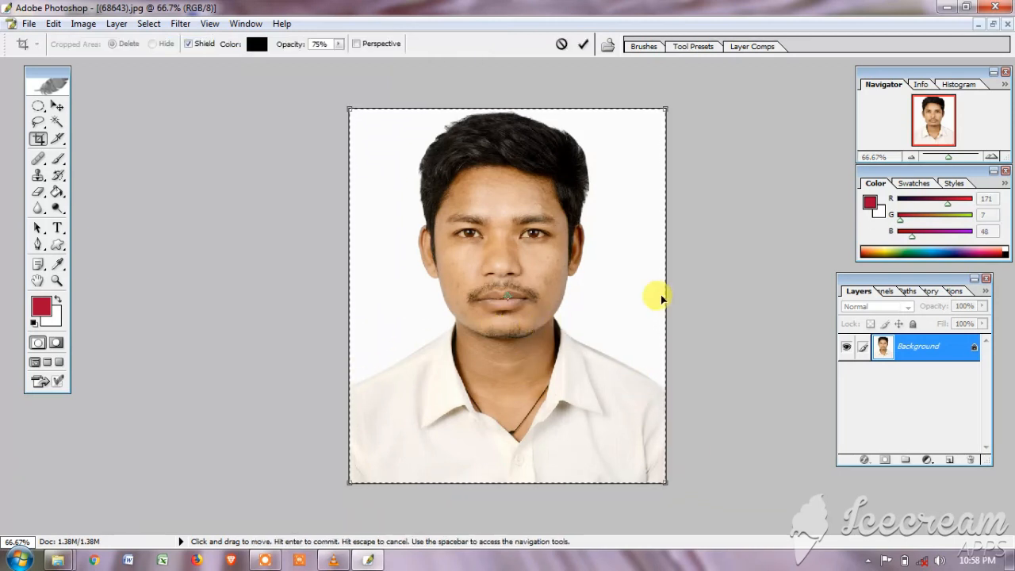
key("Return")
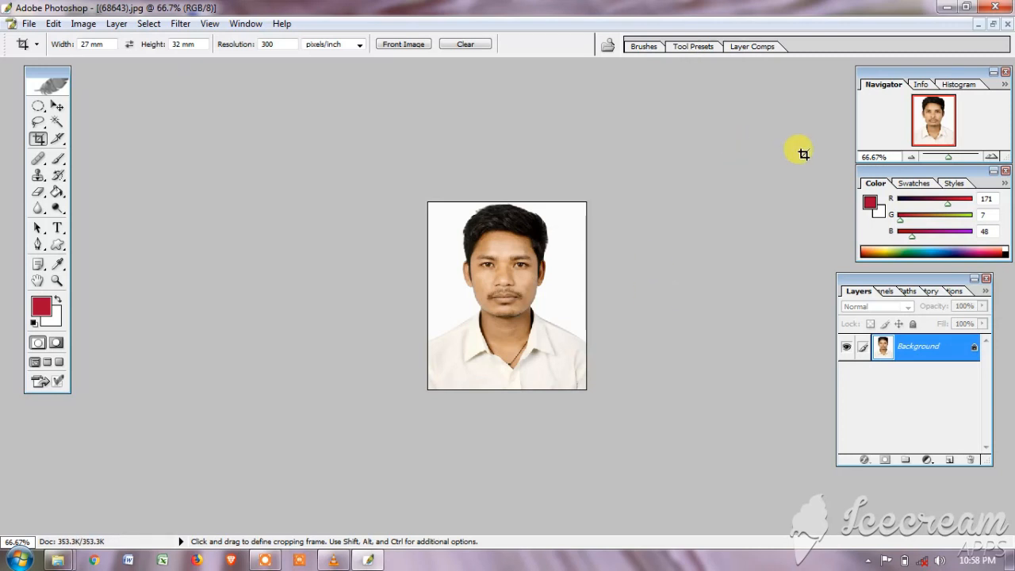
Restore the portrait to a floating window and copy the cropped photo into the "passport size photo" document with the Move tool.
left_click(993, 26)
key("v")
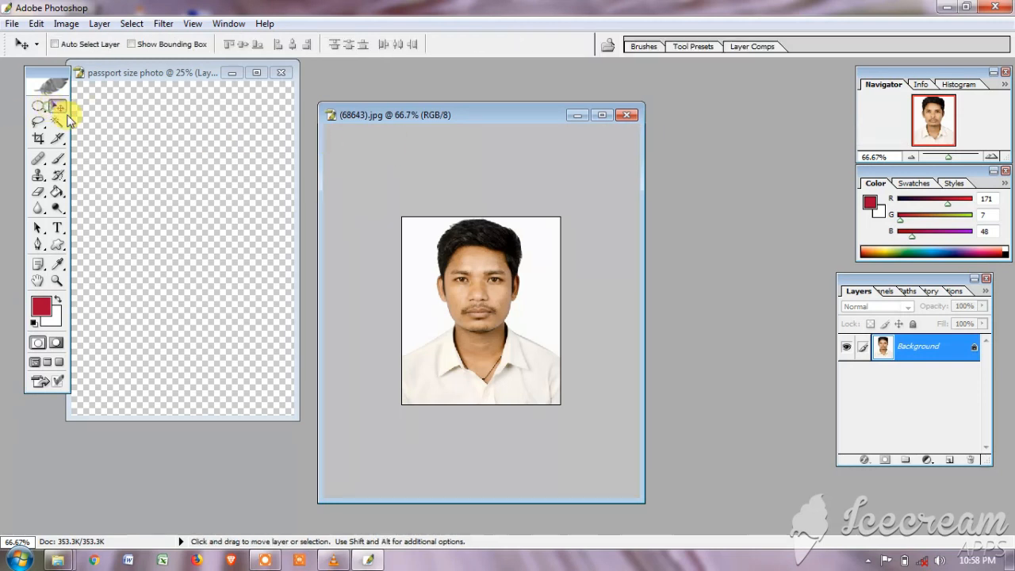
left_click(415, 261)
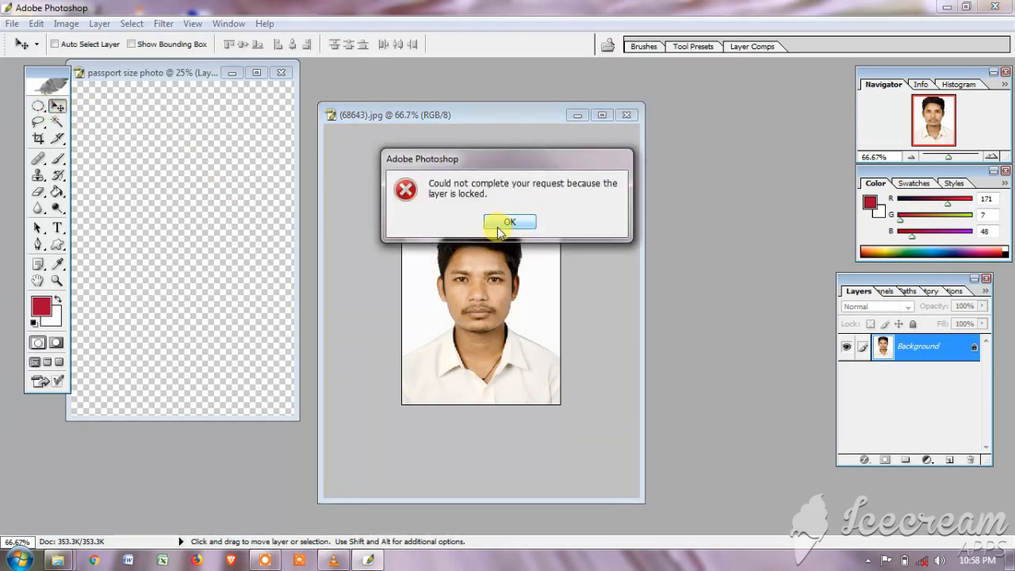
left_click(508, 223)
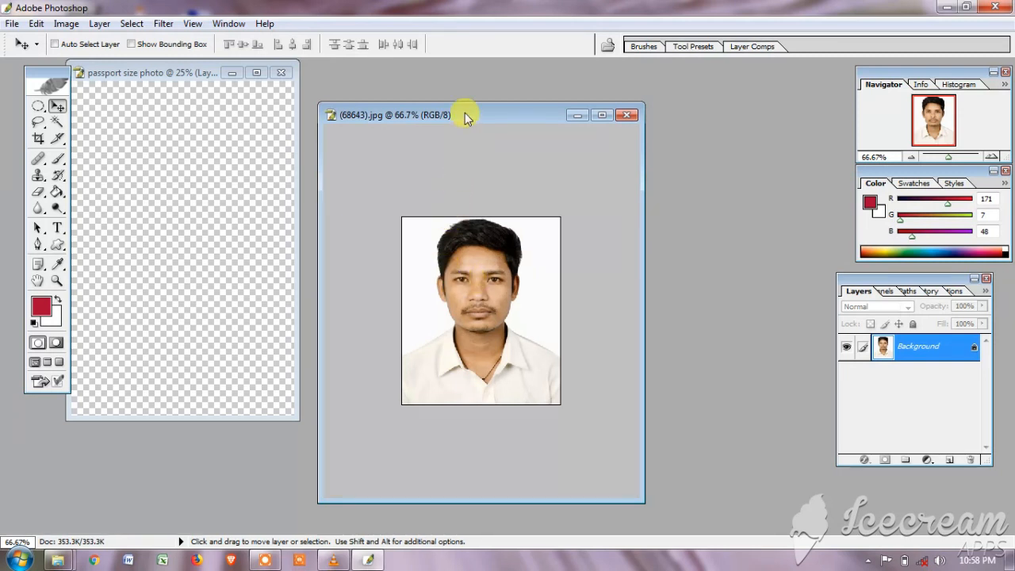
left_click_drag(465, 115, 521, 114)
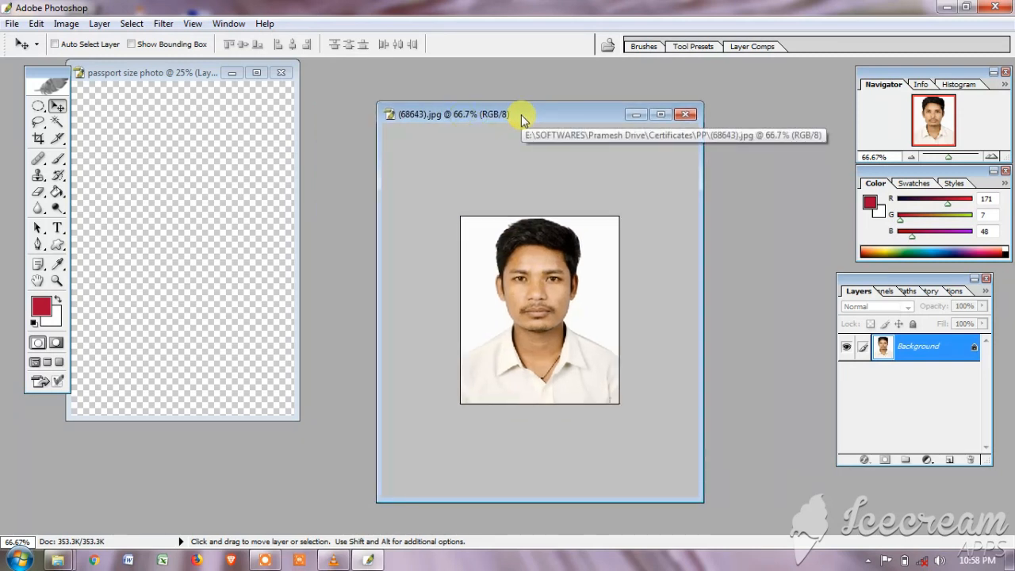
left_click_drag(542, 264, 219, 209)
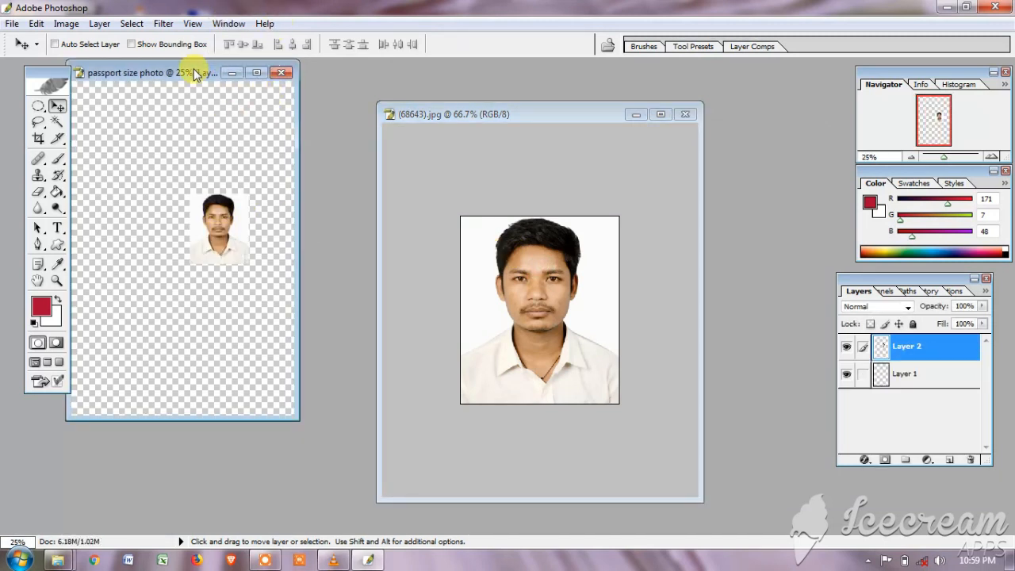
Move the "passport size photo" window clear of the toolbox and make it the active document.
left_click_drag(193, 70, 301, 85)
right_click(453, 113)
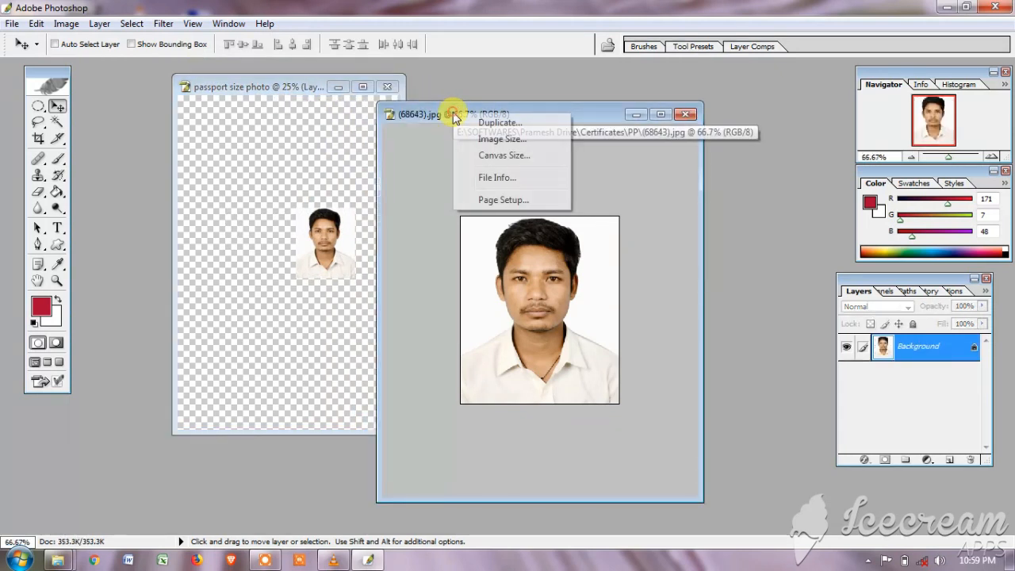
left_click(284, 89)
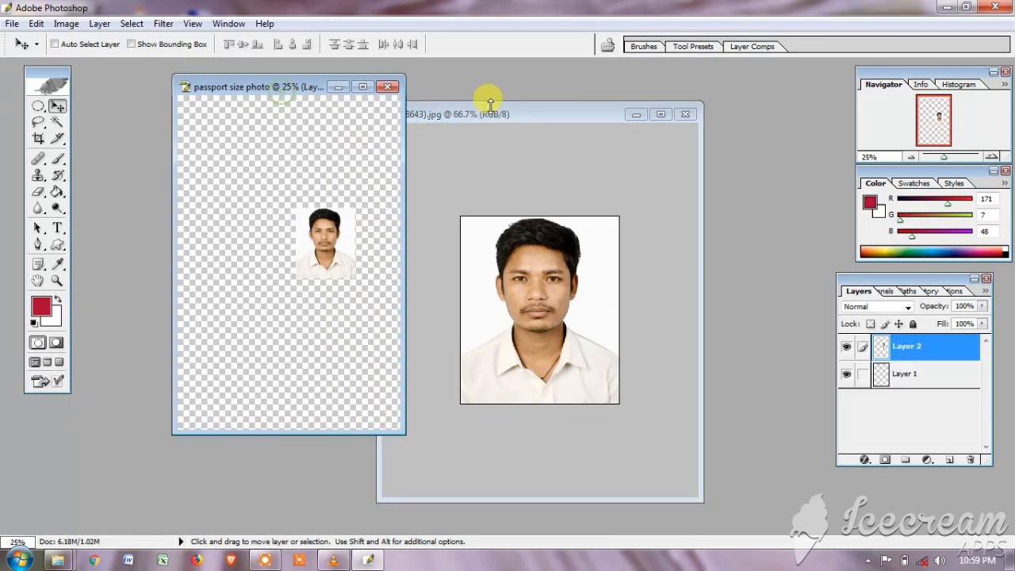
Check the image size of the cropped portrait "(68643).jpg" and leave its dimensions as they are.
left_click(492, 117)
right_click(491, 117)
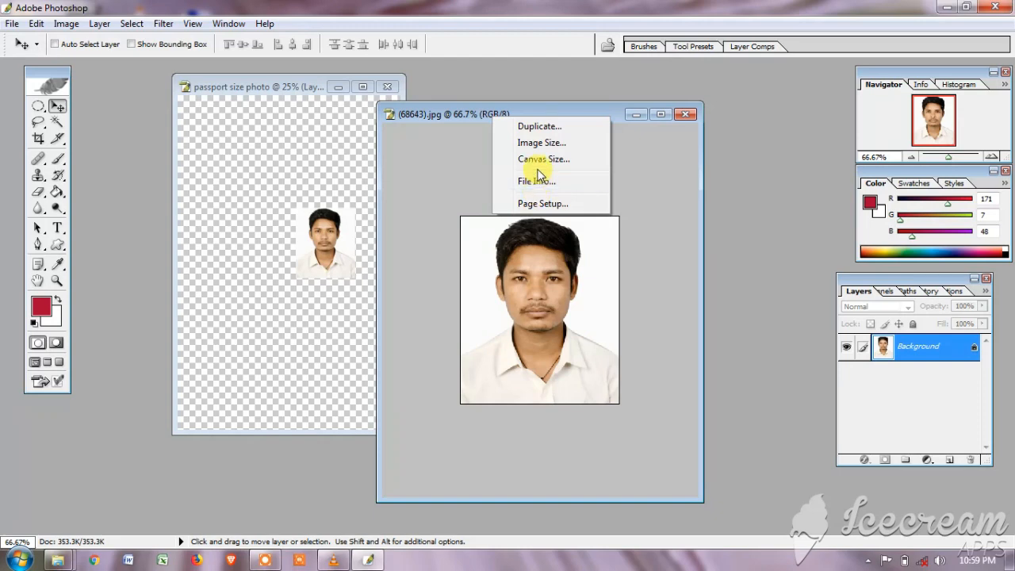
left_click(539, 143)
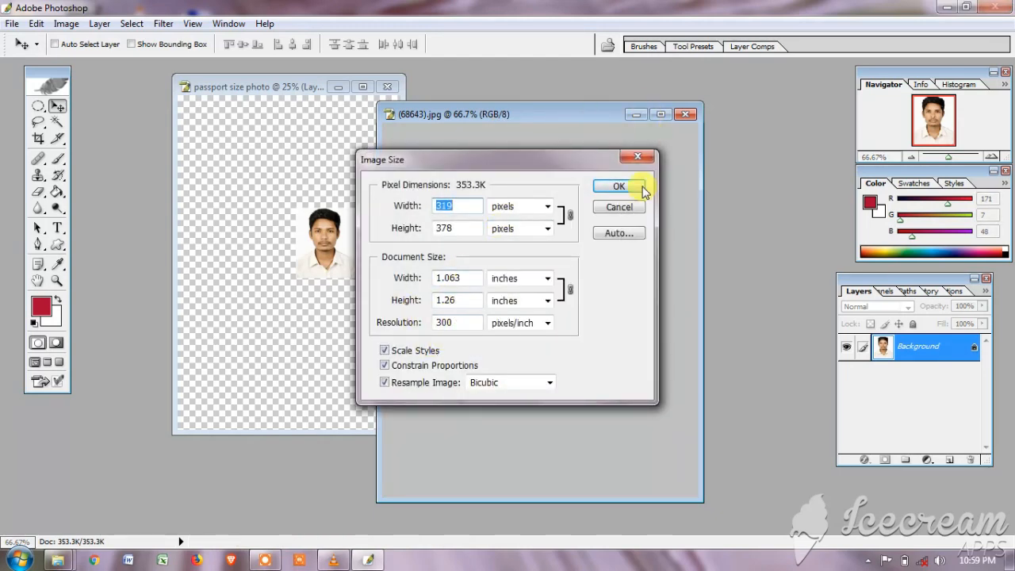
left_click(620, 208)
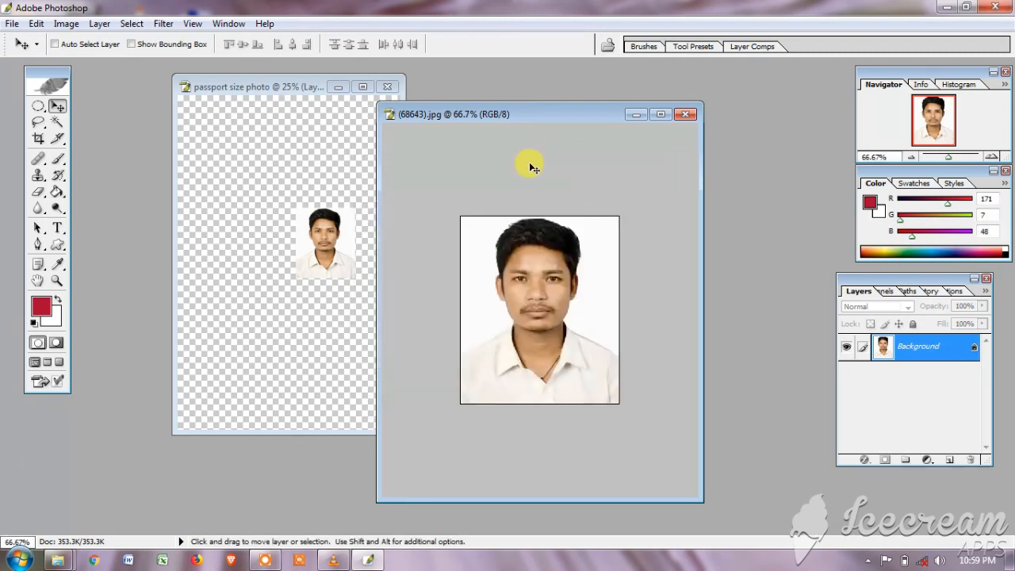
Check the image size of the "passport size photo" document without altering its dimensions.
left_click(277, 89)
right_click(277, 89)
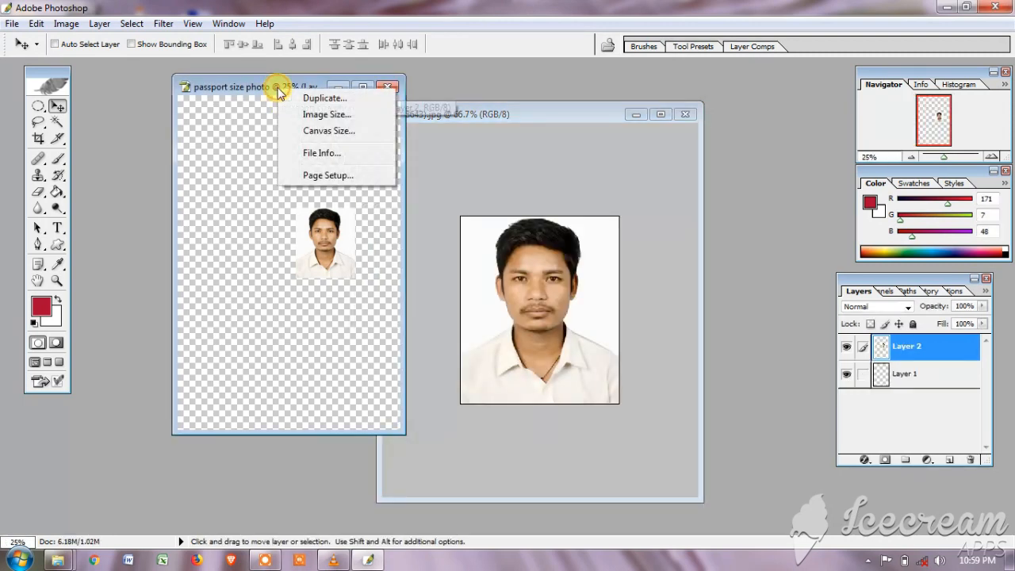
left_click(305, 113)
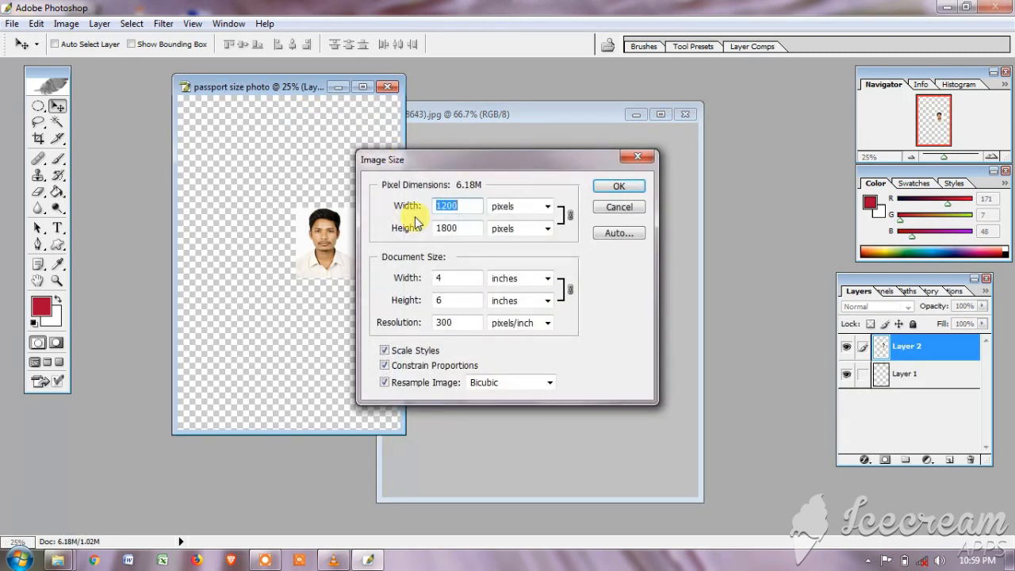
left_click(618, 202)
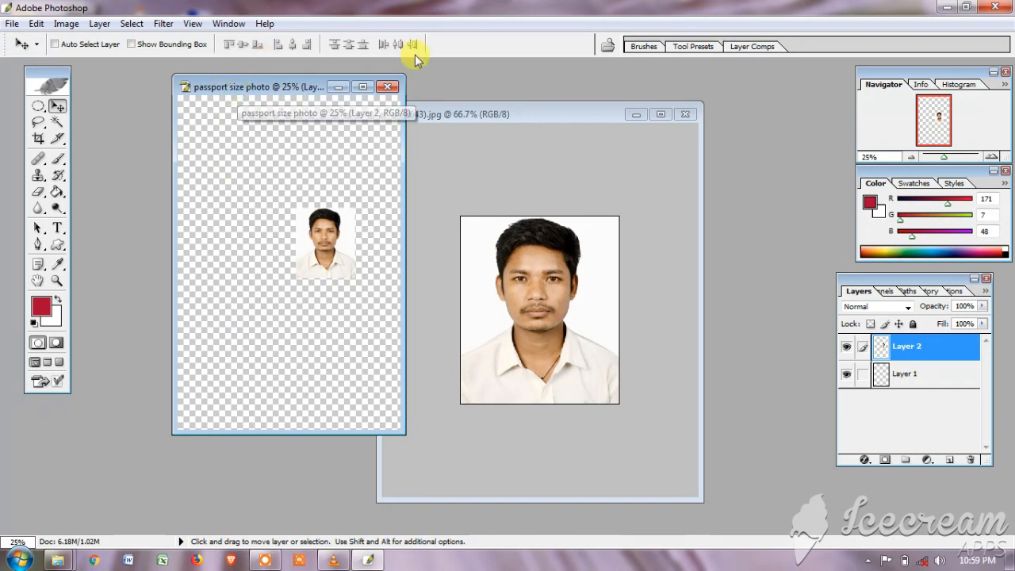
Maximize the "passport size photo" window and move the portrait near the canvas's upper-left corner.
left_click(362, 87)
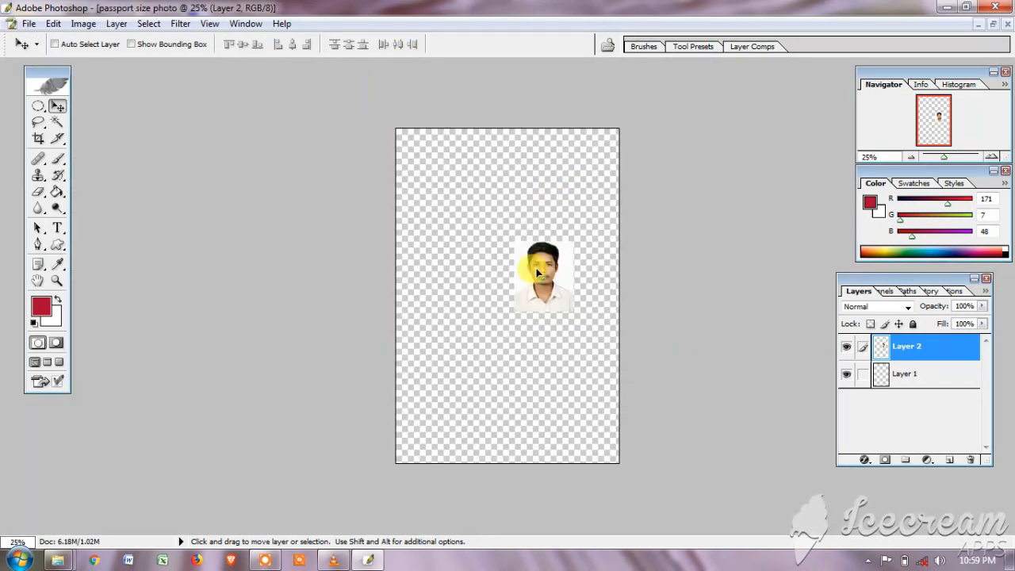
left_click_drag(537, 272, 454, 189)
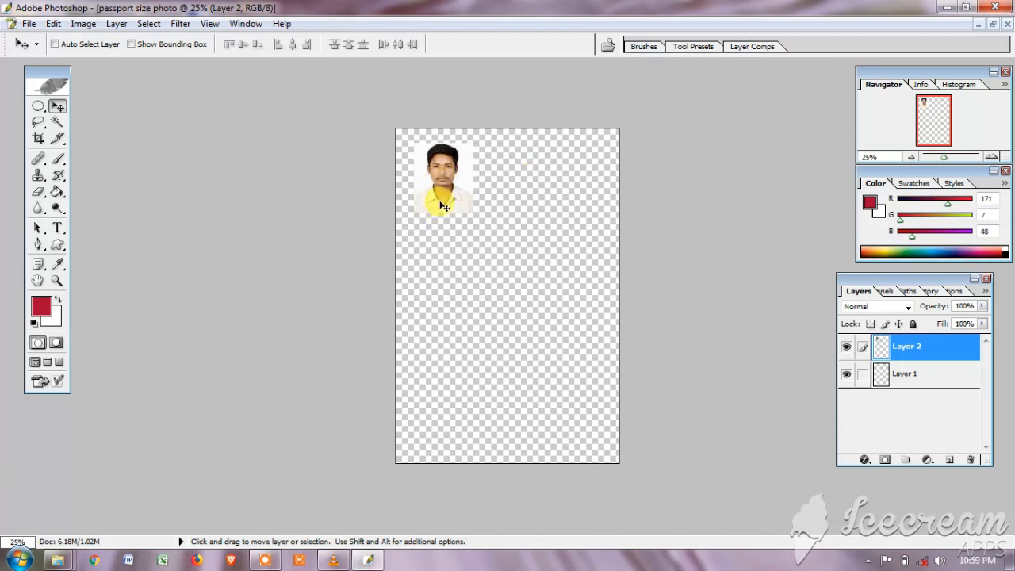
Duplicate the portrait layer and place the copy directly to the right of the first portrait, leaving a narrow gap.
key("ctrl+j")
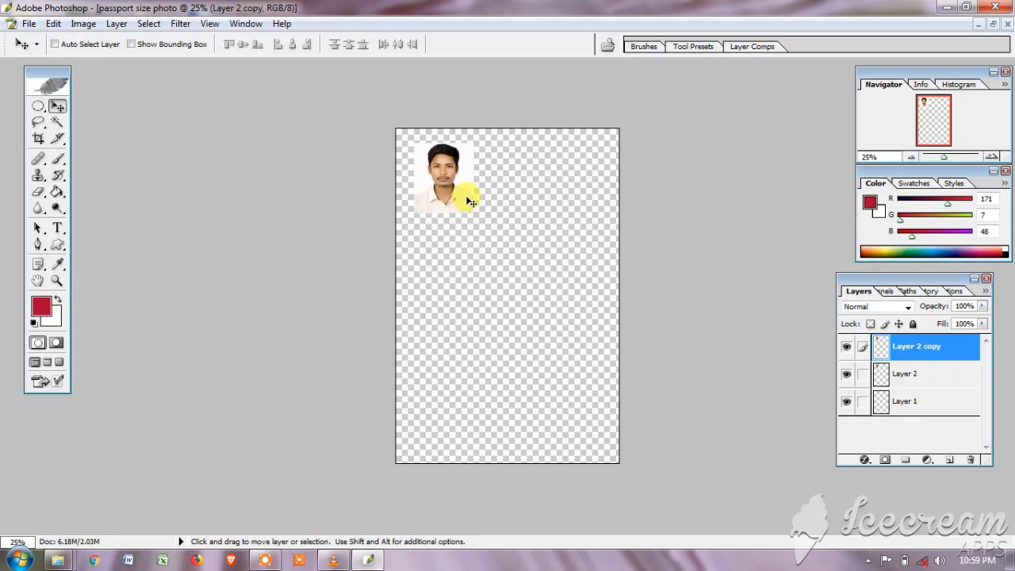
left_click_drag(442, 195, 470, 202)
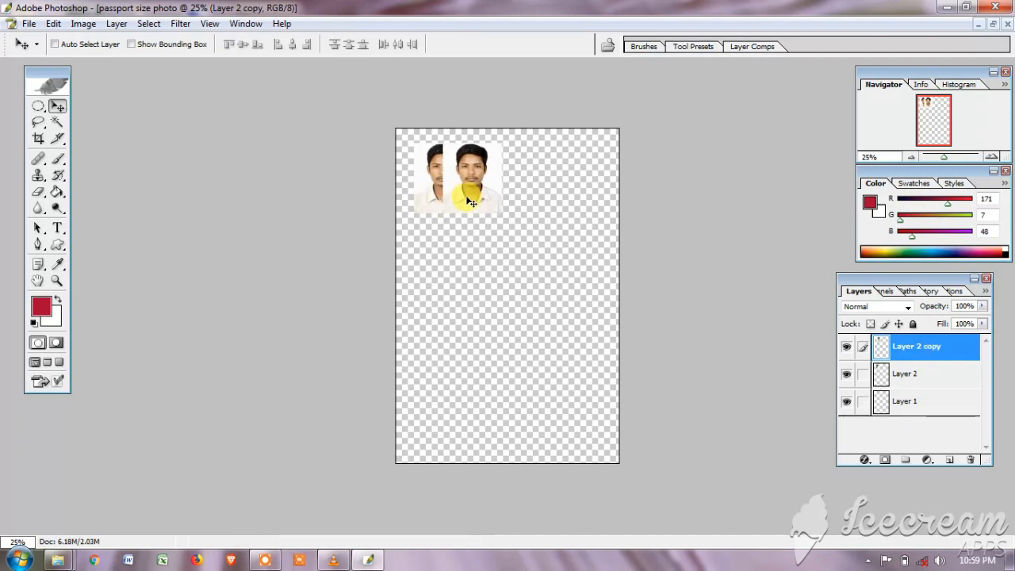
key("shift+Right")
key("shift+Right")
key("shift+Right")
key("shift+Right")
key("shift+Right")
key("shift+Right")
key("shift+Right")
key("shift+Right")
key("shift+Right")
key("shift+Right")
key("shift+Right")
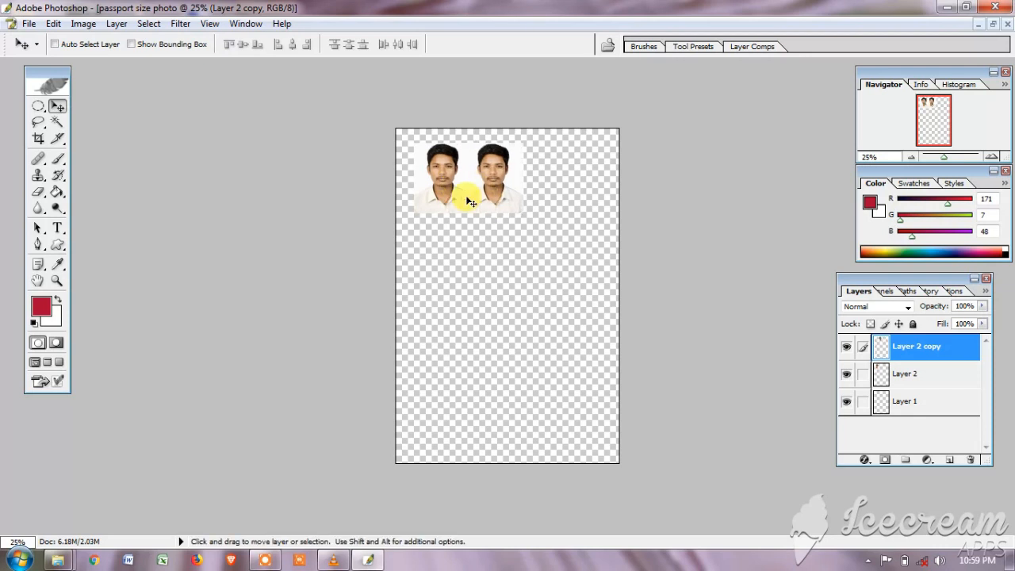
key("shift+Right")
key("shift+Right")
key("shift+Right")
key("shift+Right")
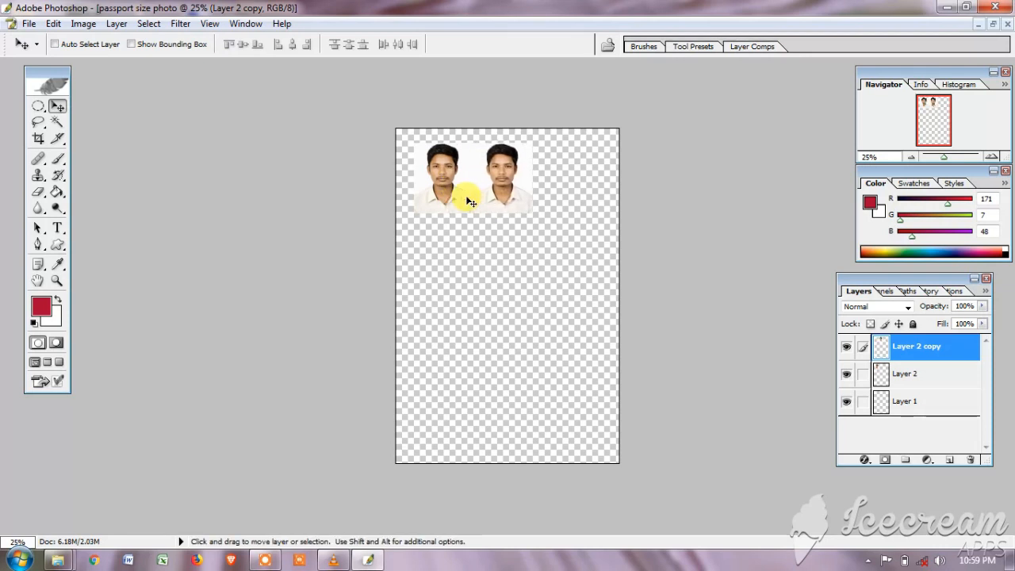
key("shift+Right")
key("shift+Right")
key("shift+Right")
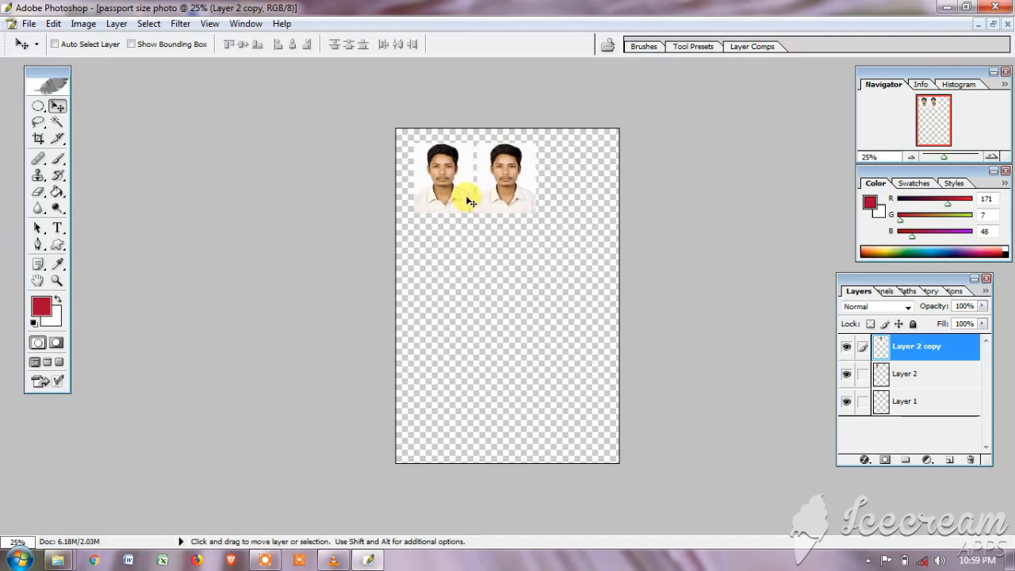
Duplicate the second portrait's layer and shift the copy right to complete an evenly spaced row of three portraits.
key("ctrl+j")
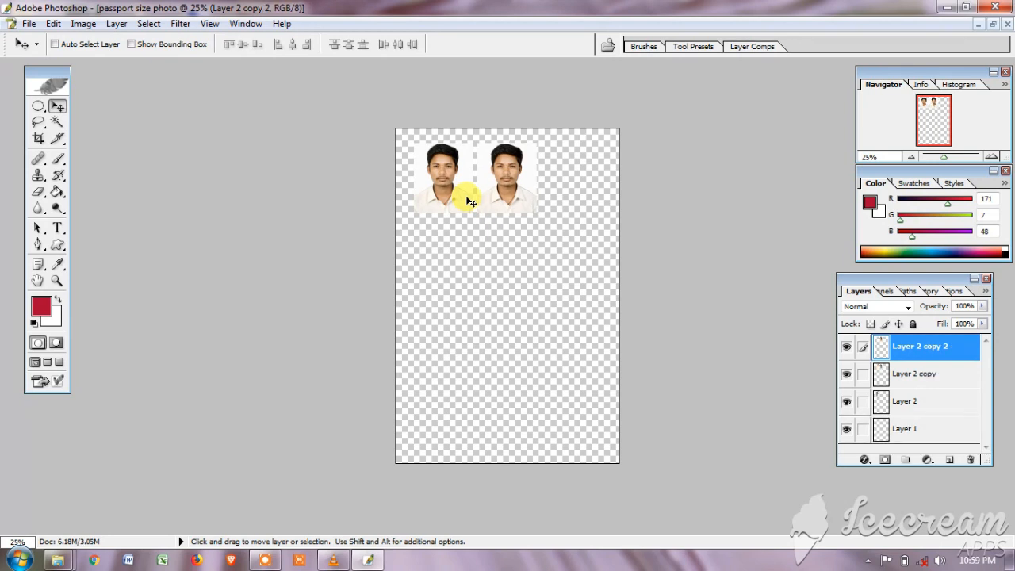
key("shift+Right")
key("shift+Right")
key("shift+Right")
key("shift+Right")
key("shift+Right")
key("shift+Right")
key("shift+Right")
key("shift+Right")
key("shift+Right")
key("shift+Right")
key("shift+Right")
key("shift+Right")
key("shift+Right")
key("shift+Right")
key("shift+Right")
key("shift+Right")
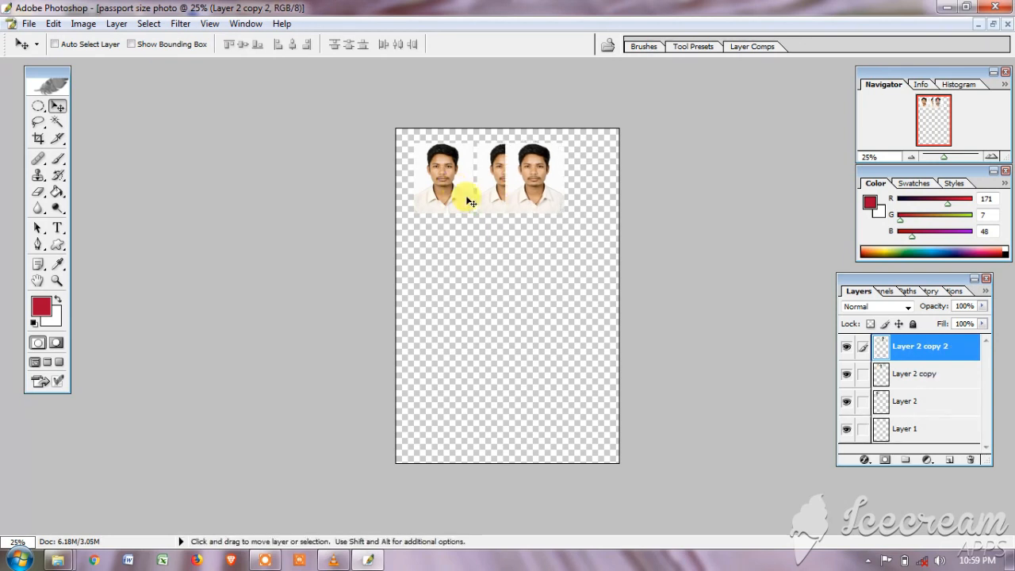
key("shift+Right")
key("shift+Right")
key("shift+Right")
key("shift+Right")
key("shift+Right")
key("shift+Right")
key("shift+Right")
key("shift+Right")
key("shift+Right")
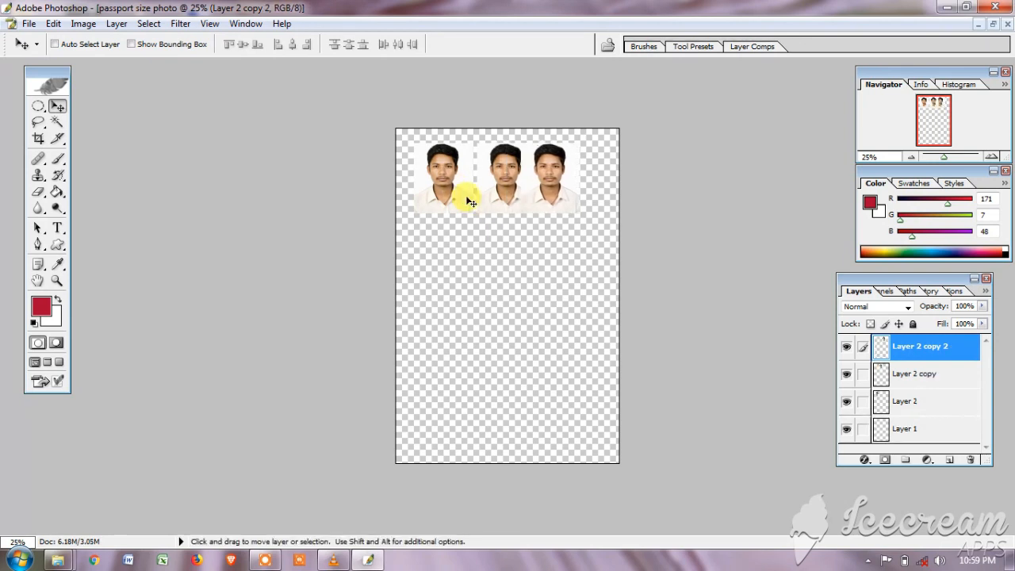
key("shift+Right")
key("shift+Right")
key("shift+Right")
key("shift+Right")
key("shift+Right")
key("shift+Right")
key("shift+Right")
key("shift+Right")
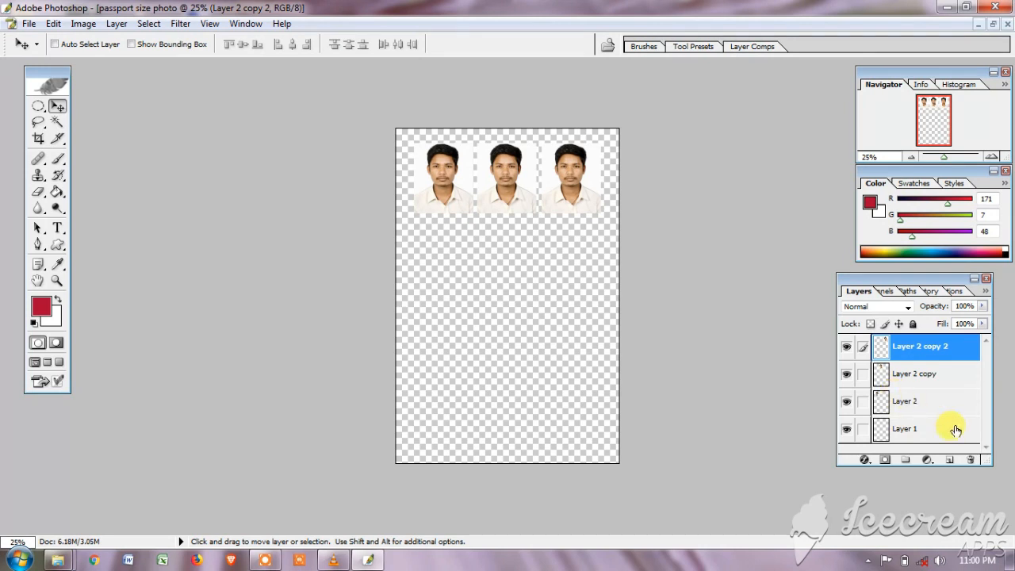
Merge the three portrait layers down into a single layer, keeping Layer 1 separate.
key("ctrl+z")
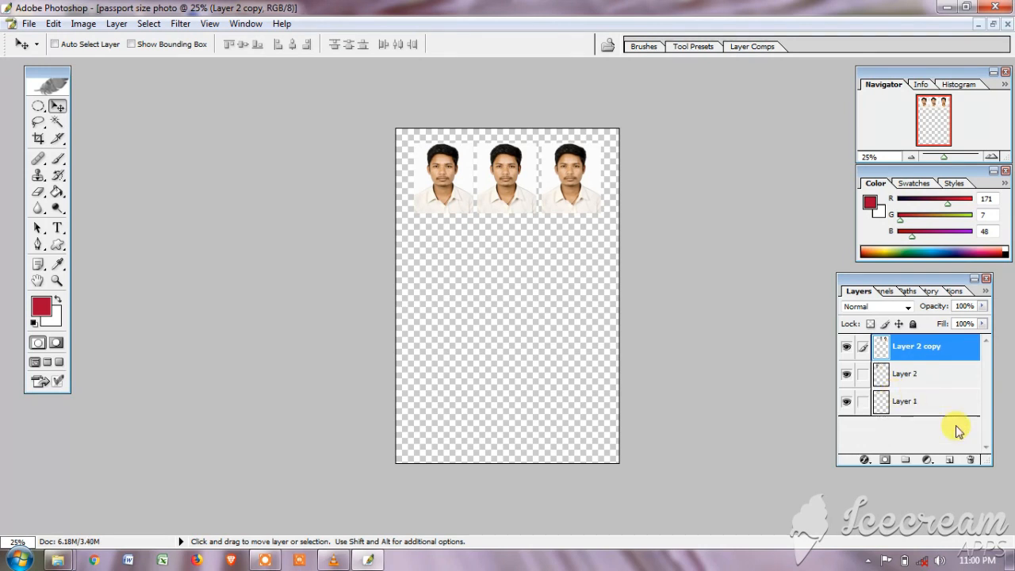
key("ctrl+alt+z")
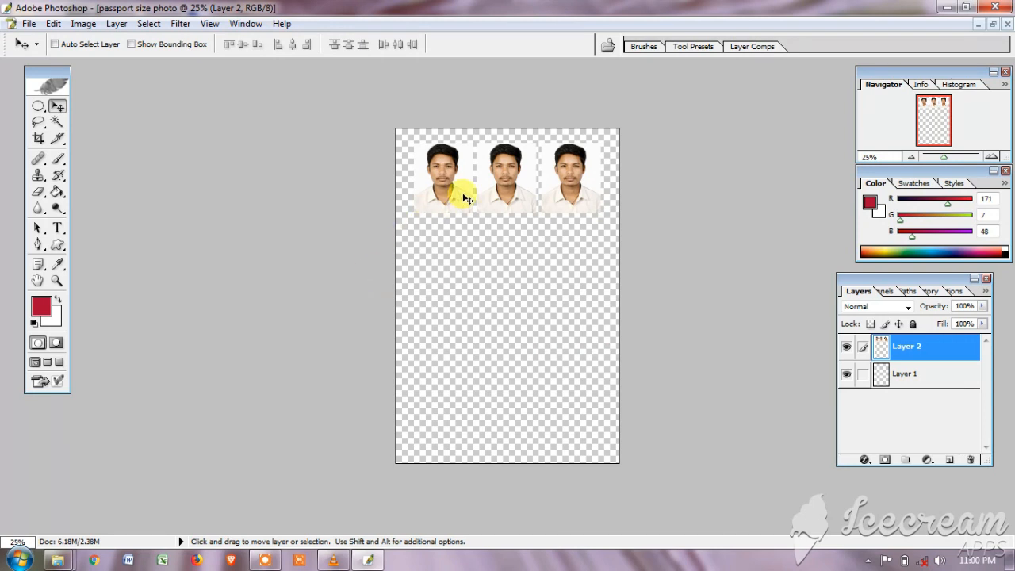
Duplicate the merged row of three portraits and place the copy directly below it as a second row with a narrow gap.
key("ctrl+j")
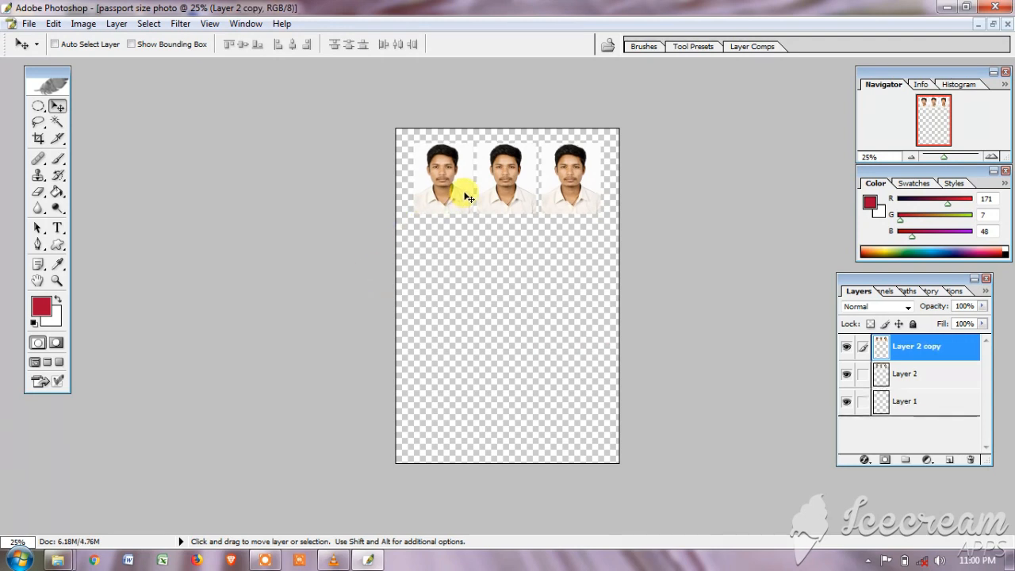
key("shift+Down")
key("shift+Down")
key("shift+Down")
key("shift+Down")
key("shift+Down")
key("shift+Down")
key("shift+Down")
key("shift+Down")
key("shift+Down")
key("shift+Down")
key("shift+Down")
key("shift+Down")
key("shift+Down")
key("shift+Down")
key("shift+Down")
key("shift+Down")
key("shift+Down")
key("shift+Down")
key("shift+Down")
key("shift+Down")
key("shift+Down")
key("shift+Down")
key("shift+Down")
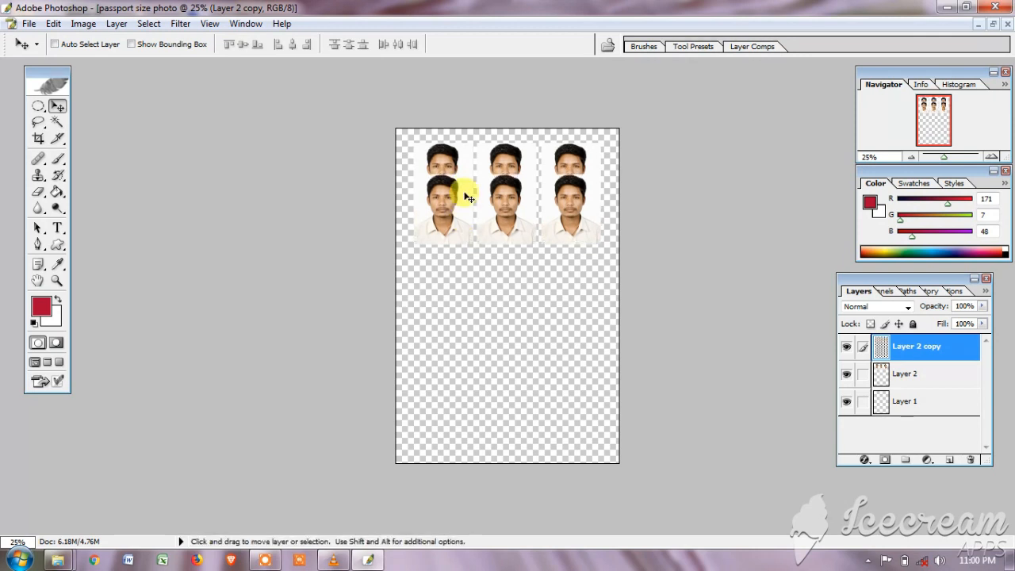
key("shift+Down")
key("shift+Down")
key("shift+Down")
key("shift+Down")
key("shift+Down")
key("shift+Down")
key("shift+Down")
key("shift+Down")
key("shift+Down")
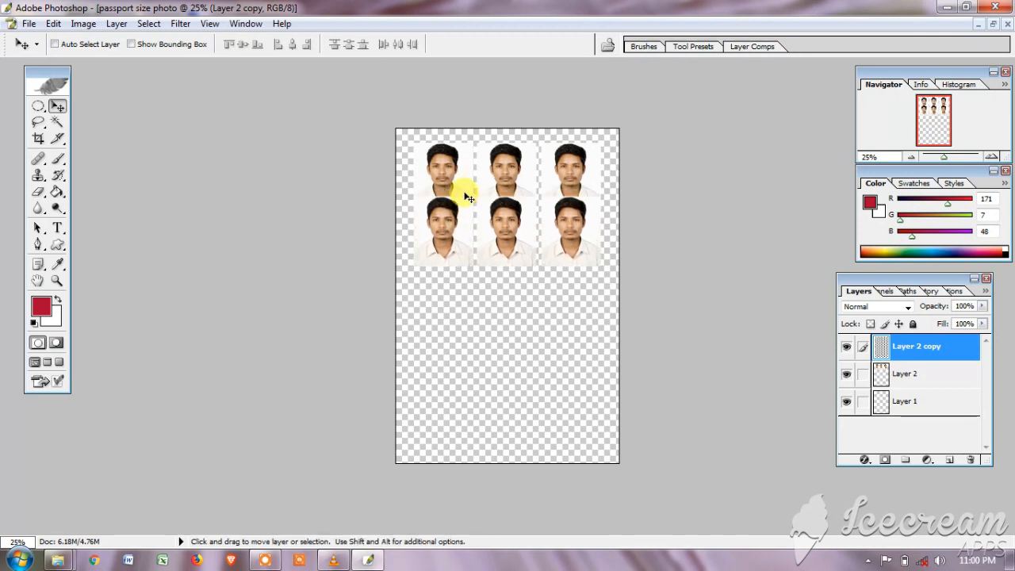
key("shift+Down")
key("shift+Down")
key("shift+Down")
key("shift+Down")
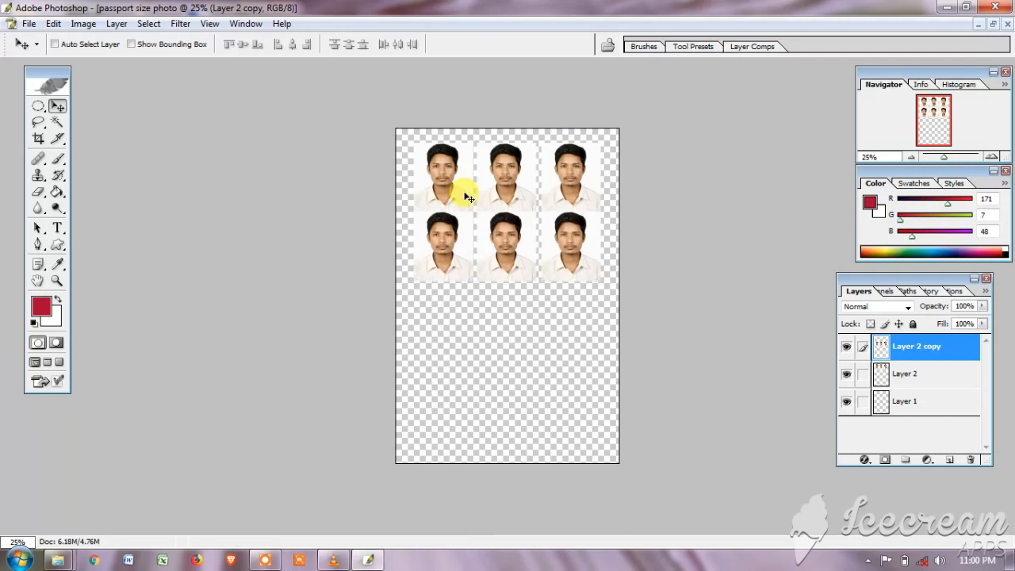
key("shift+Down")
key("shift+Down")
key("shift+Down")
key("shift+Down")
key("shift+Down")
key("shift+Down")
key("shift+Down")
key("shift+Up")
key("shift+Up")
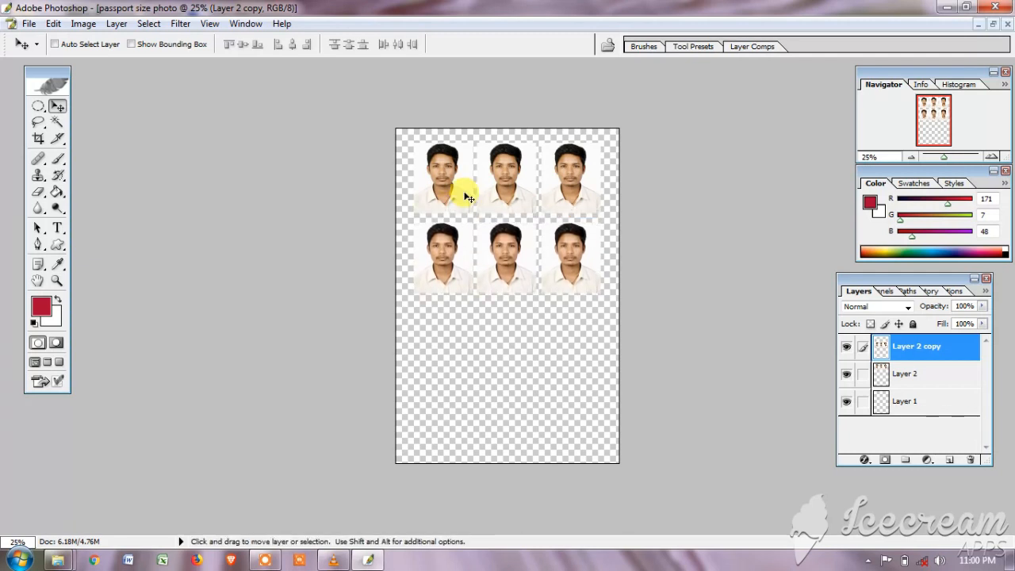
key("shift+Up")
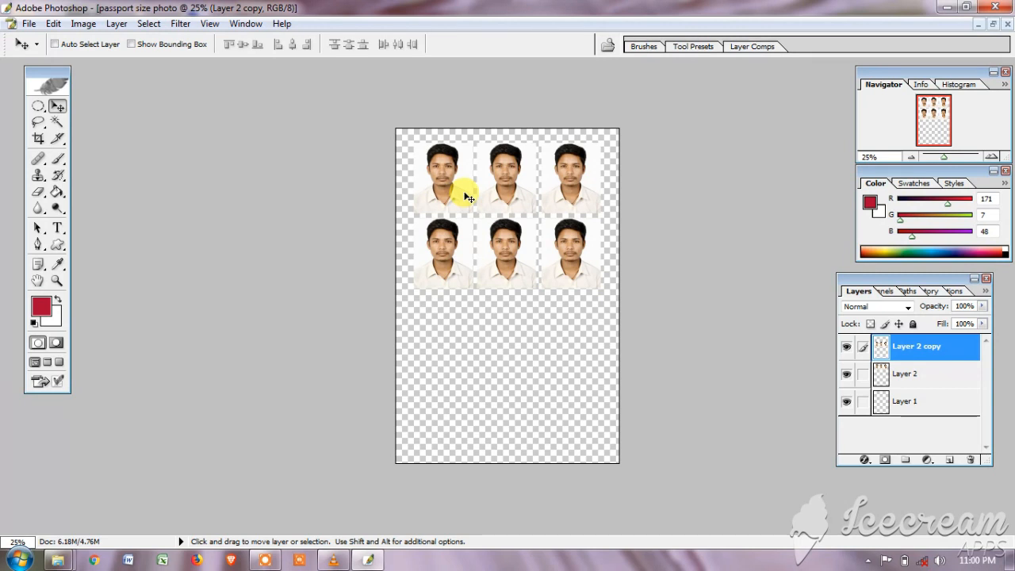
Merge the two portrait rows, place a duplicate directly below them as rows three and four, and merge all four rows into Layer 2.
key("ctrl+e")
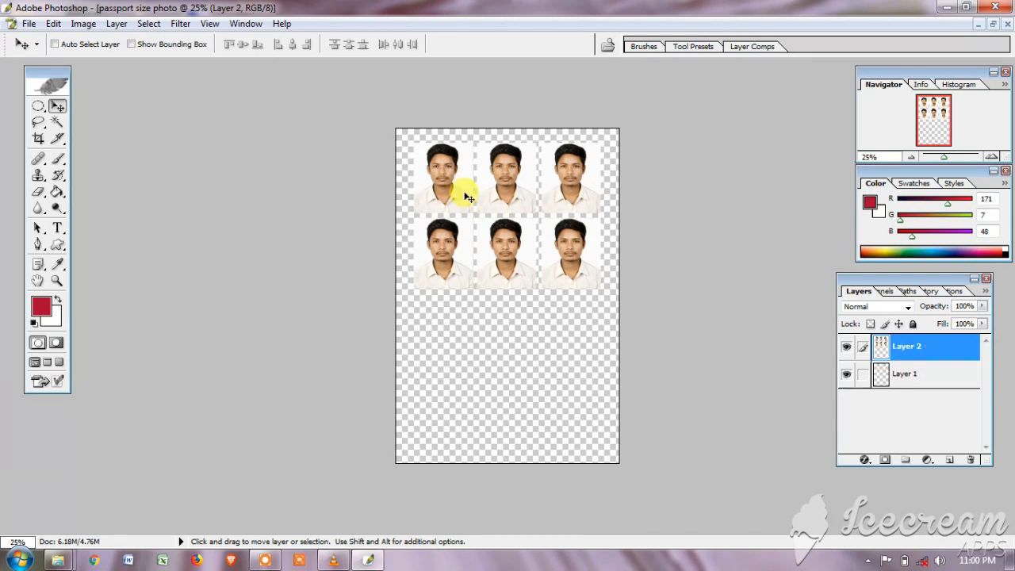
key("ctrl+j")
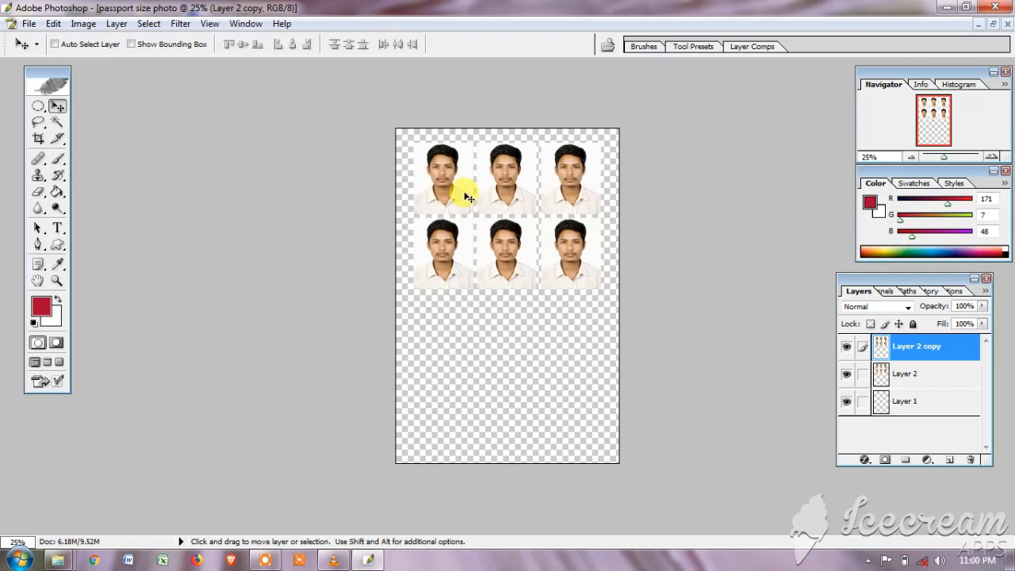
left_click_drag(464, 193, 465, 197)
key("shift+Down")
key("shift+Down")
key("shift+Down")
key("shift+Down")
key("shift+Down")
key("shift+Down")
key("shift+Down")
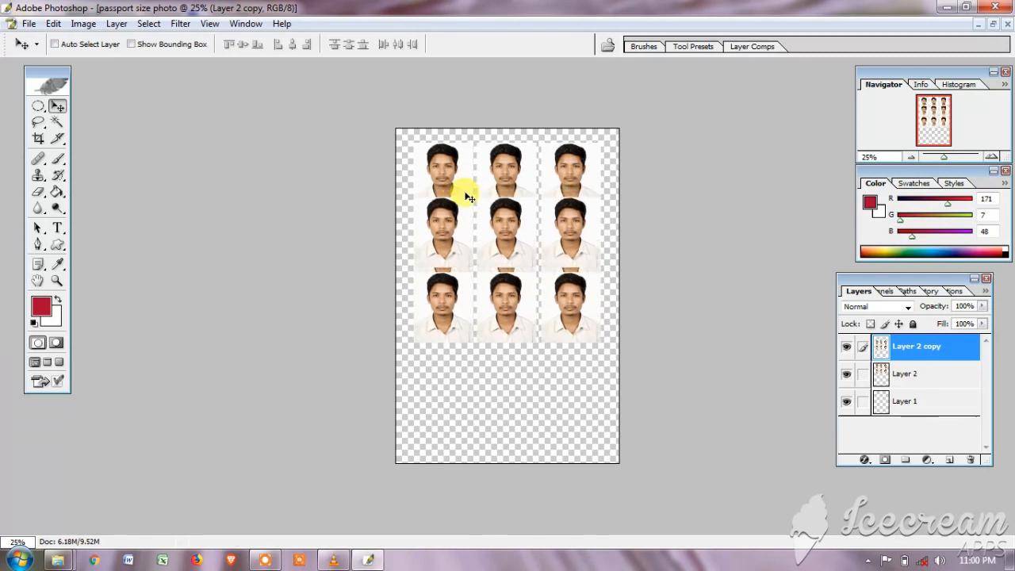
key("shift+Down")
key("shift+Down")
key("shift+Down")
key("shift+Down")
key("shift+Down")
key("shift+Down")
key("shift+Down")
key("shift+Down")
key("shift+Down")
key("shift+Down")
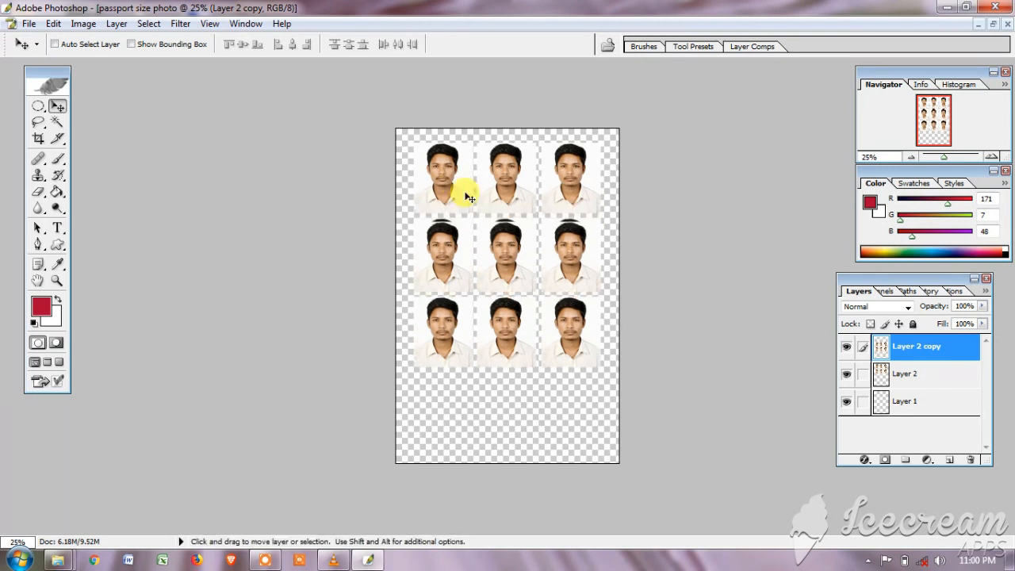
key("shift+Down")
key("shift+Down")
key("shift+Down")
key("shift+Down")
key("shift+Down")
key("shift+Down")
key("shift+Down")
key("shift+Down")
key("shift+Down")
key("shift+Down")
key("shift+Down")
key("shift+Down")
key("shift+Down")
key("shift+Down")
key("shift+Down")
key("shift+Down")
key("shift+Down")
key("shift+Down")
key("shift+Down")
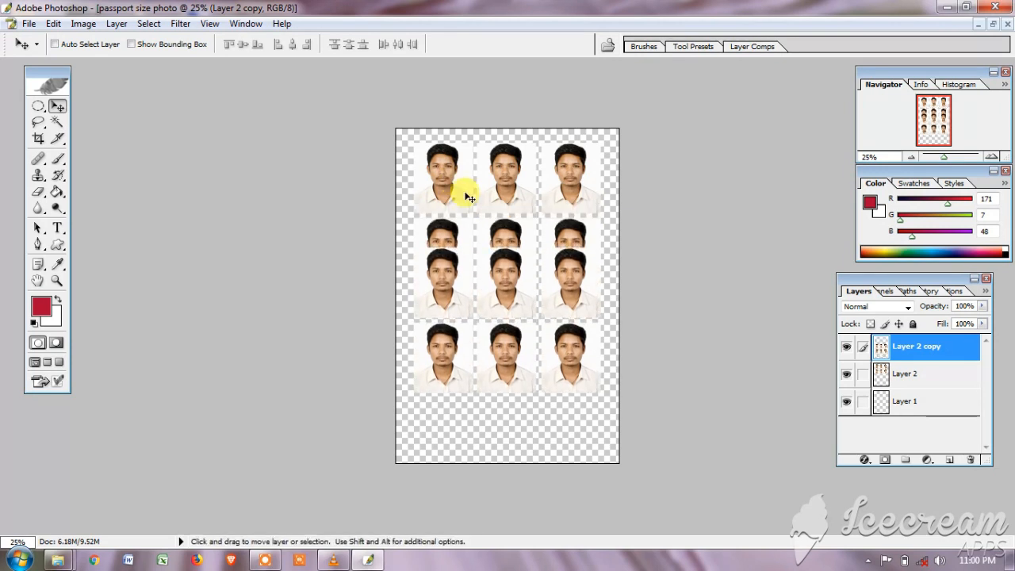
key("shift+Down")
key("shift+Down")
key("shift+Down")
key("shift+Down")
key("shift+Down")
key("shift+Down")
key("shift+Down")
key("shift+Down")
key("shift+Down")
key("shift+Down")
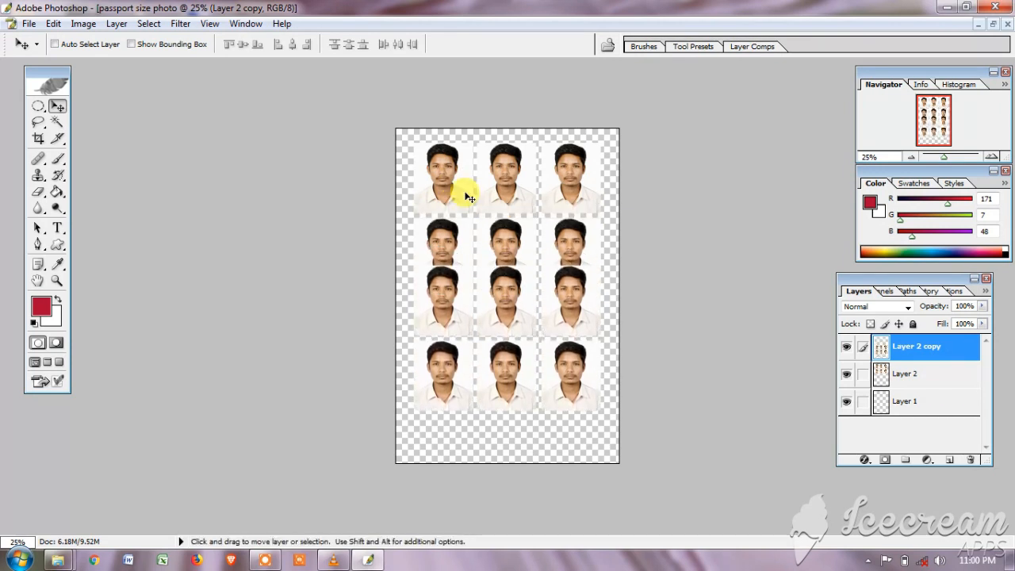
key("shift+Down")
key("shift+Down")
key("shift+Down")
key("shift+Down")
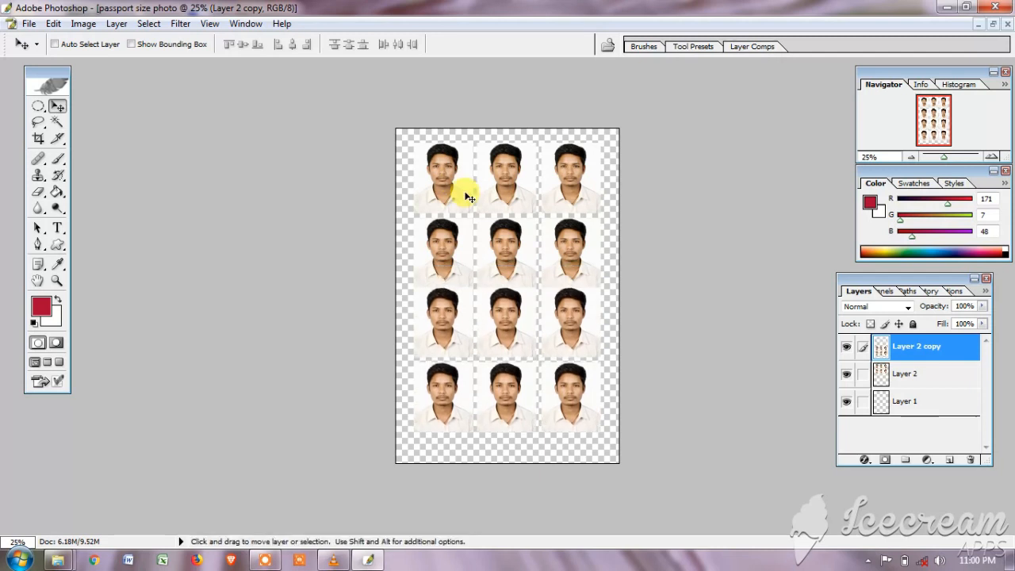
key("shift+Down")
key("shift+Down")
key("shift+Down")
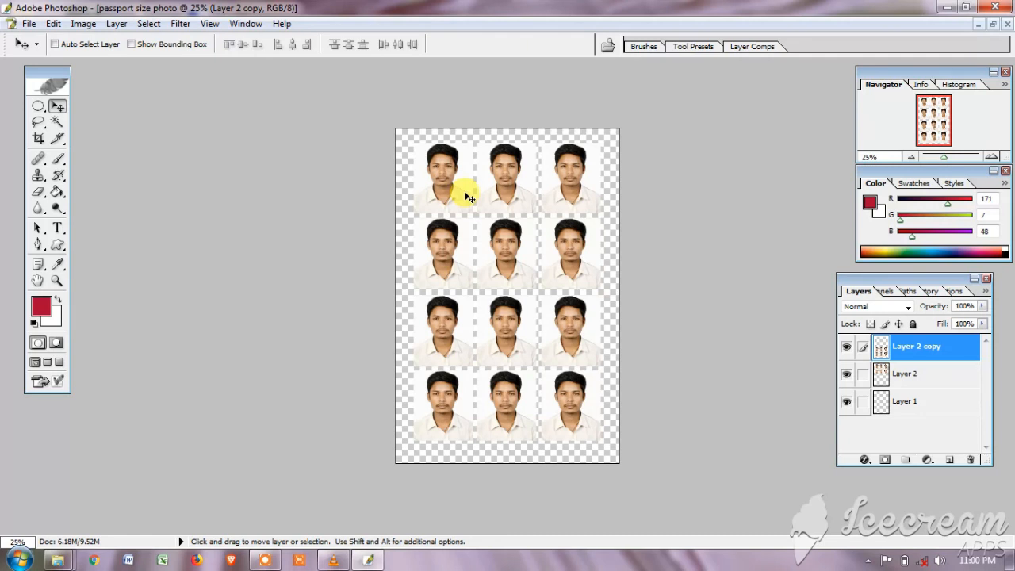
key("ctrl+e")
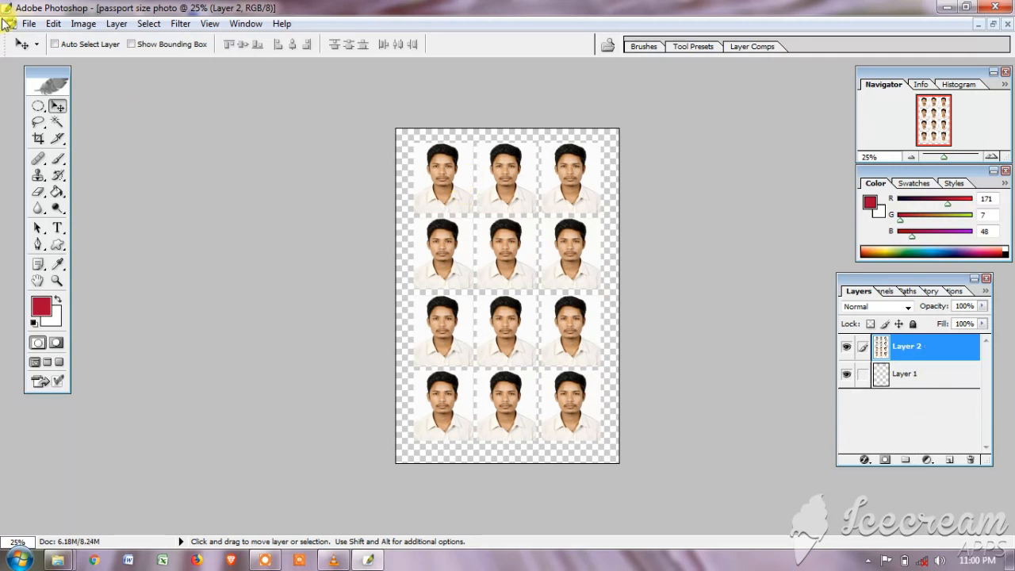
Save the sheet as a JPEG named "passport size photo" on the Desktop, adjusting the image quality.
left_click(27, 24)
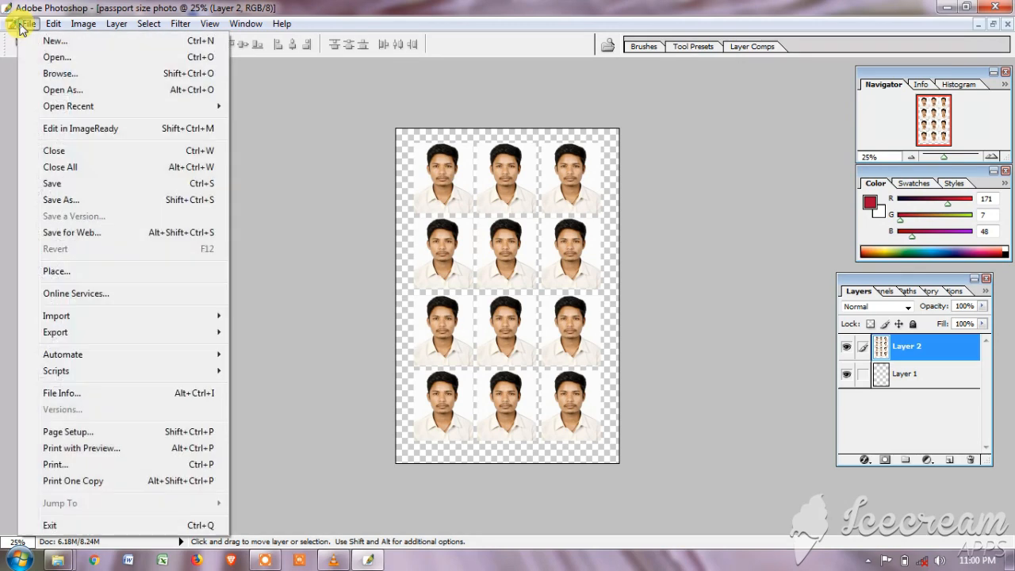
left_click(91, 202)
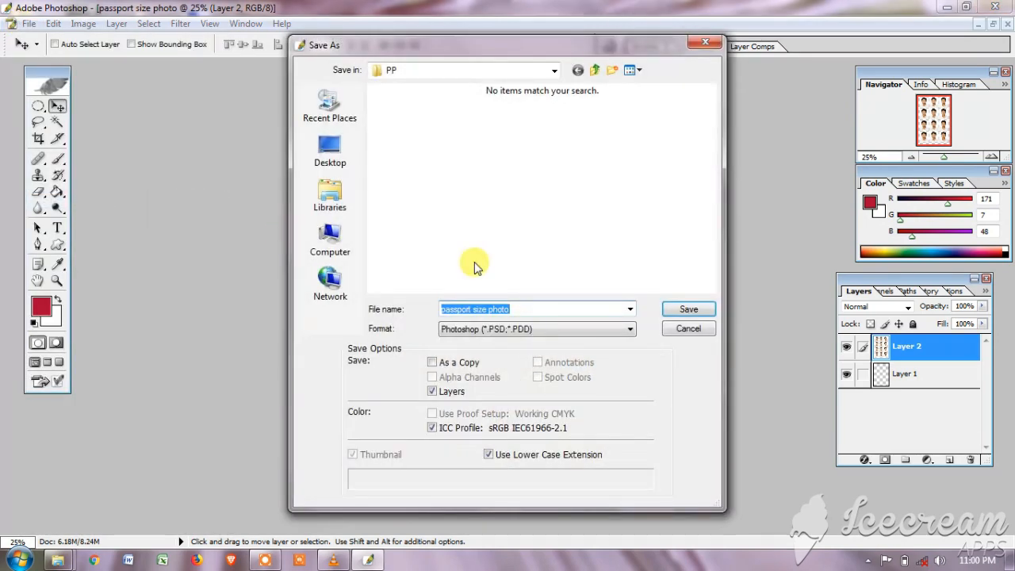
left_click(523, 332)
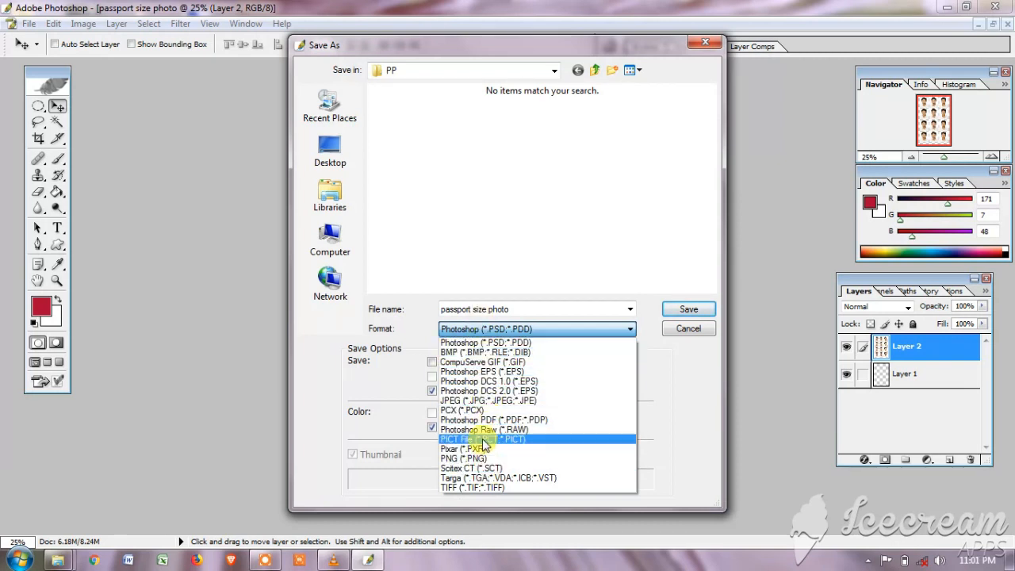
left_click(479, 401)
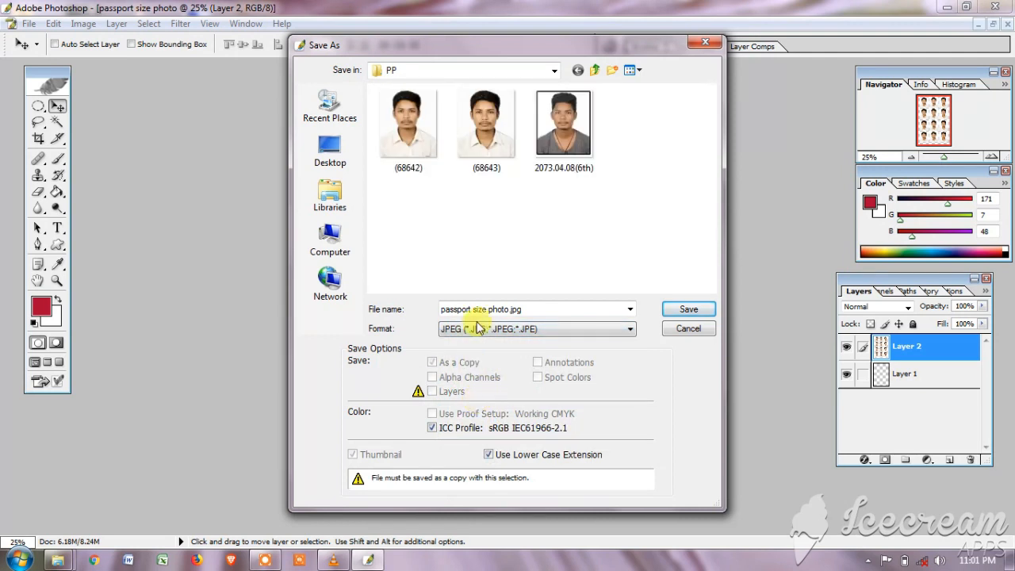
left_click(330, 152)
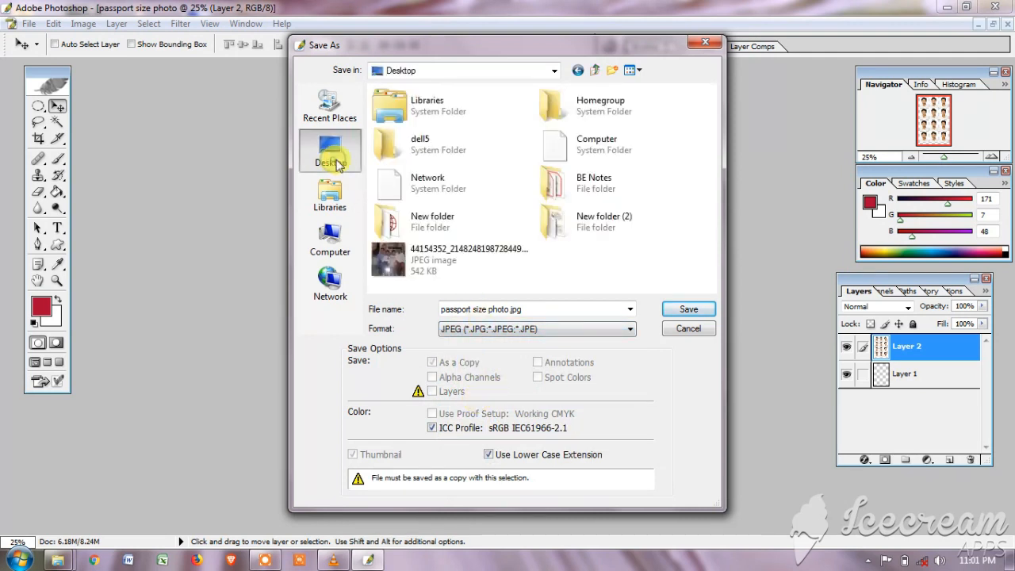
left_click(687, 310)
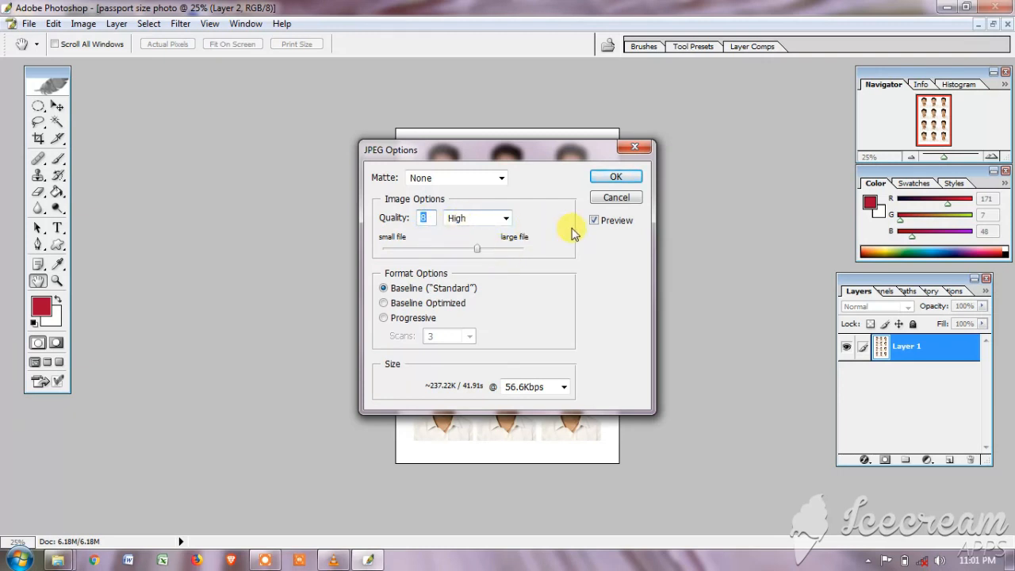
left_click(498, 248)
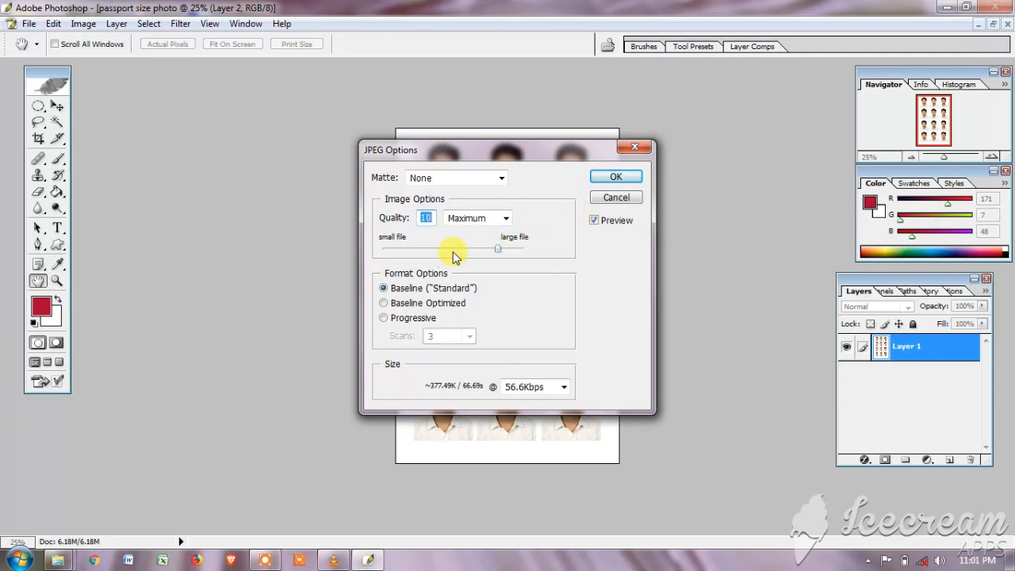
left_click(453, 249)
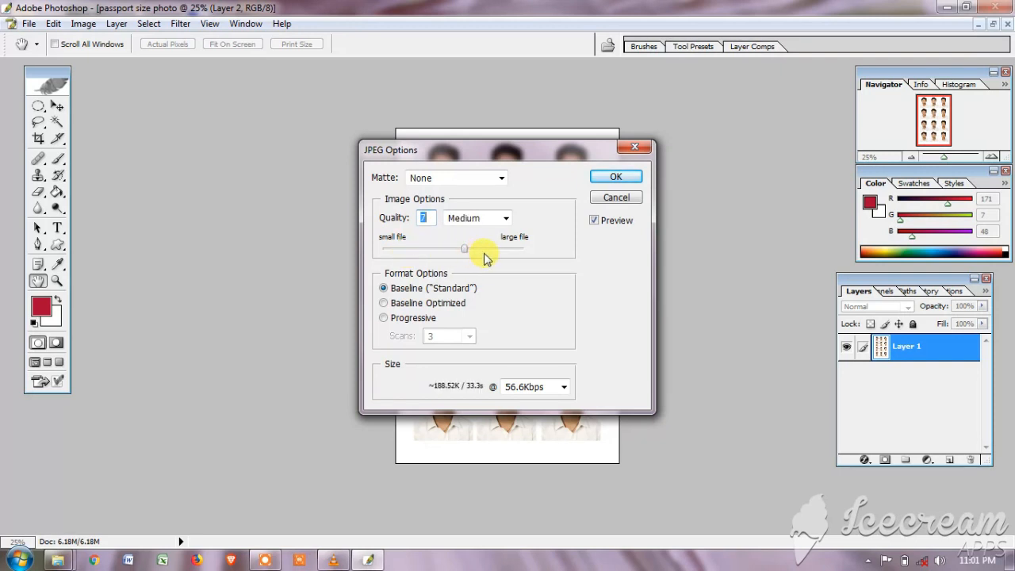
left_click(616, 177)
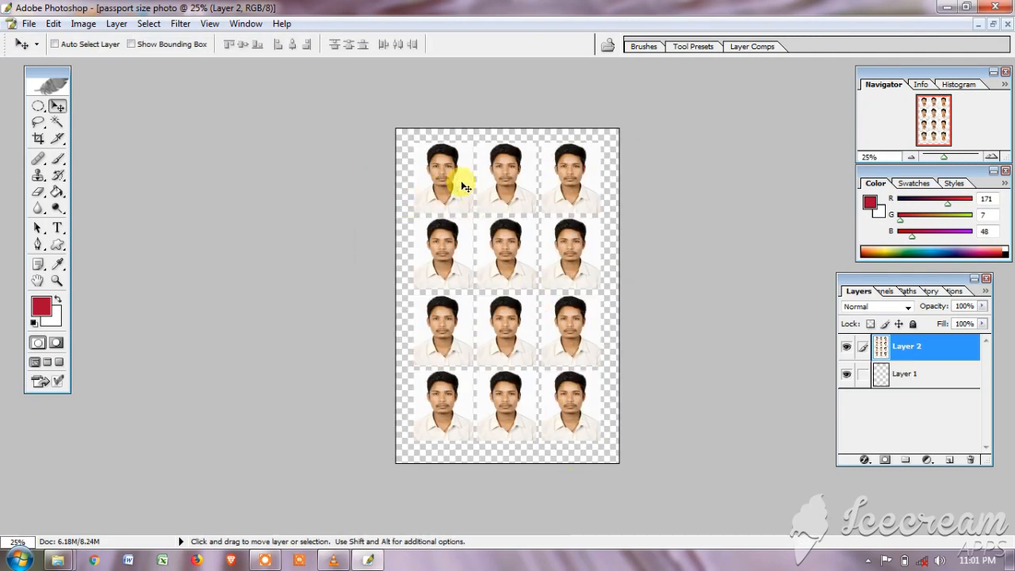
Open the saved "passport size photo" image from the desktop to check the sheet, close it and return to Photoshop.
left_click(948, 9)
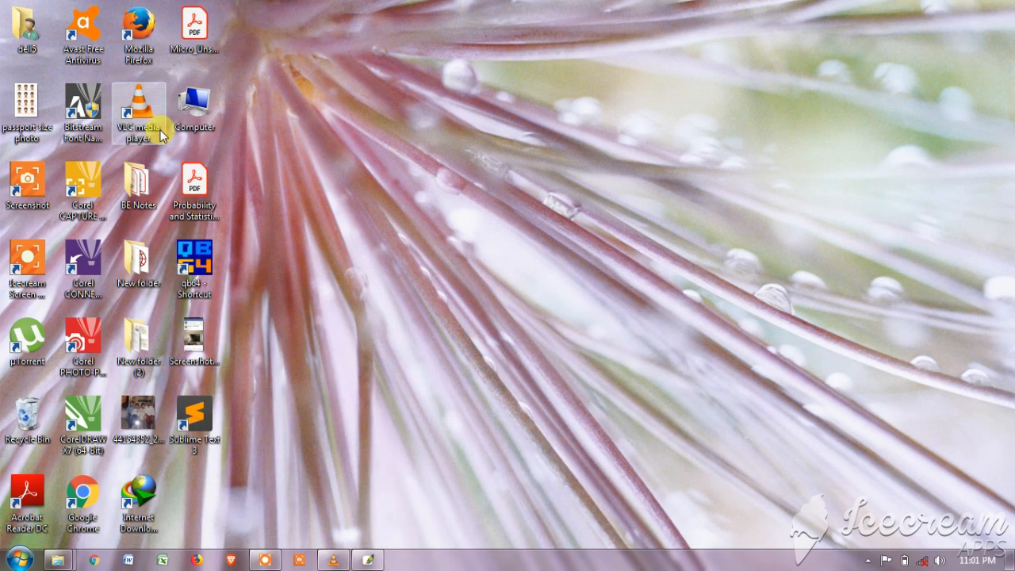
double_click(33, 113)
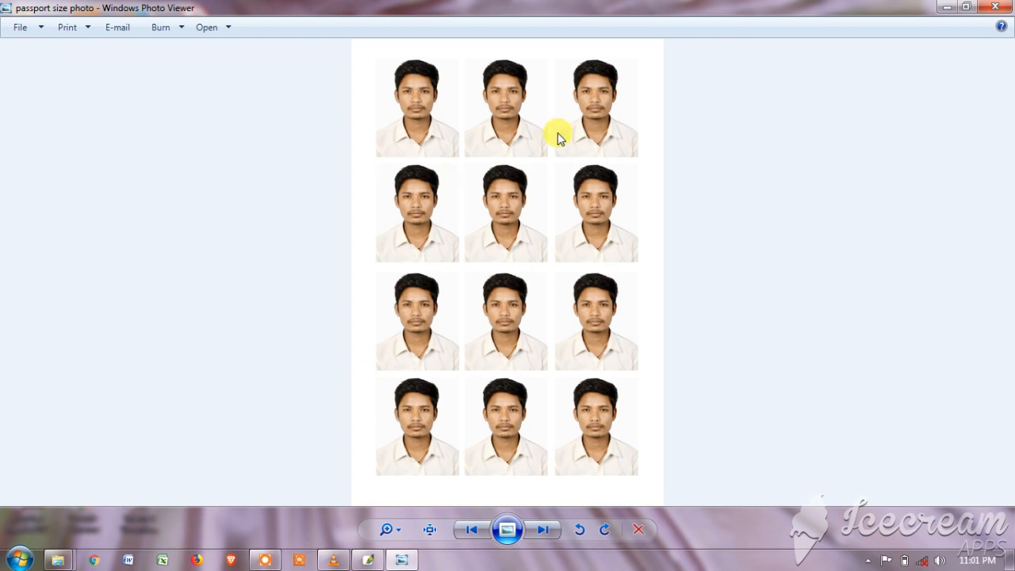
left_click(995, 8)
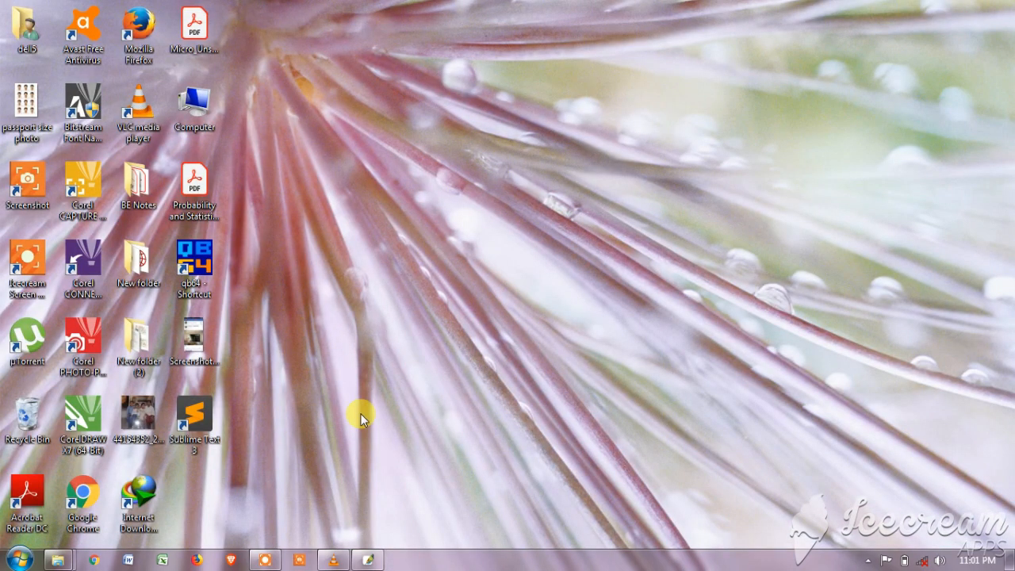
left_click(367, 558)
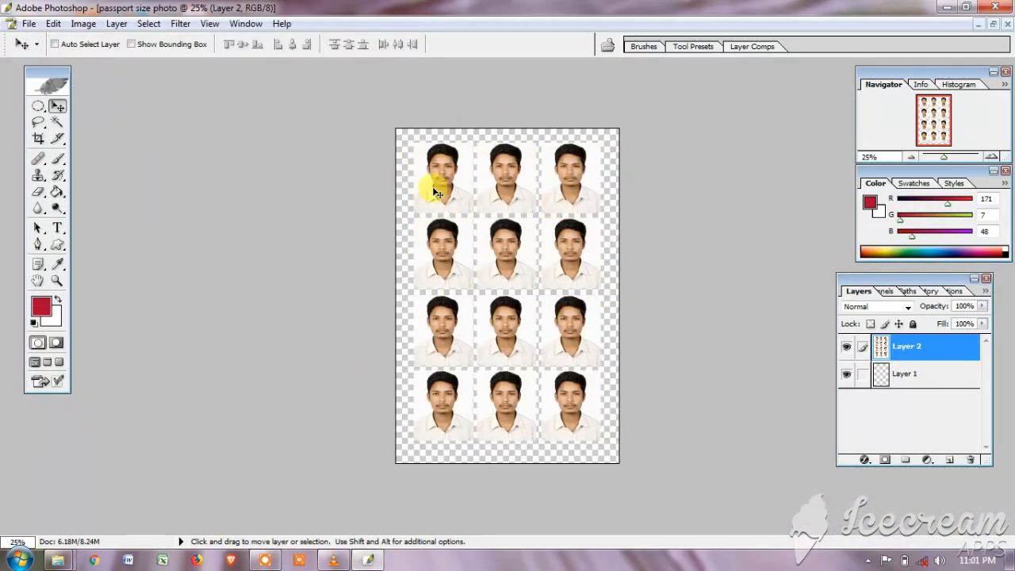
Add a black (000000) Stroke layer style outside the portraits on Layer 2, slightly thicker than 3 px.
right_click(904, 353)
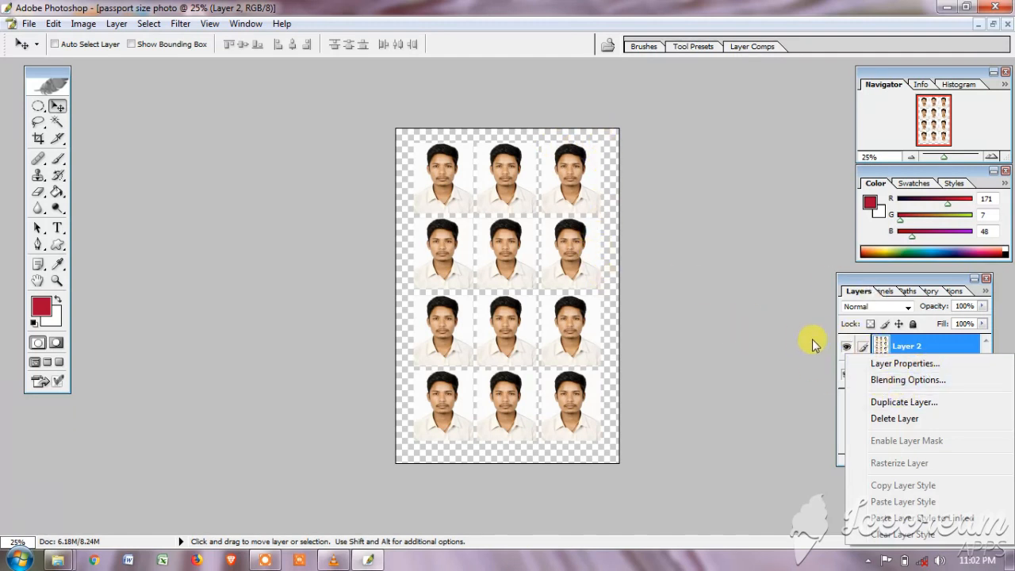
left_click(904, 382)
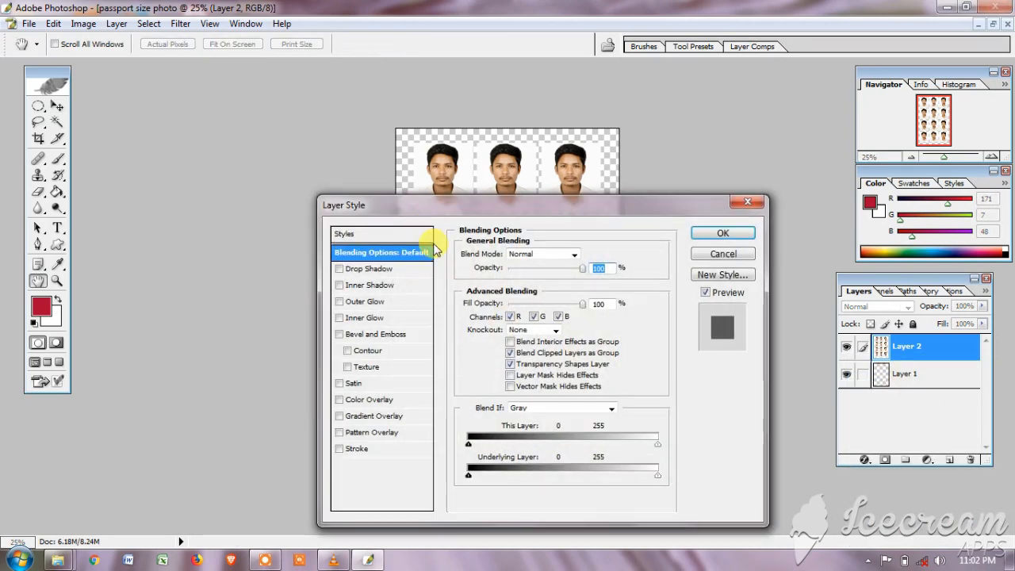
left_click_drag(430, 205, 614, 96)
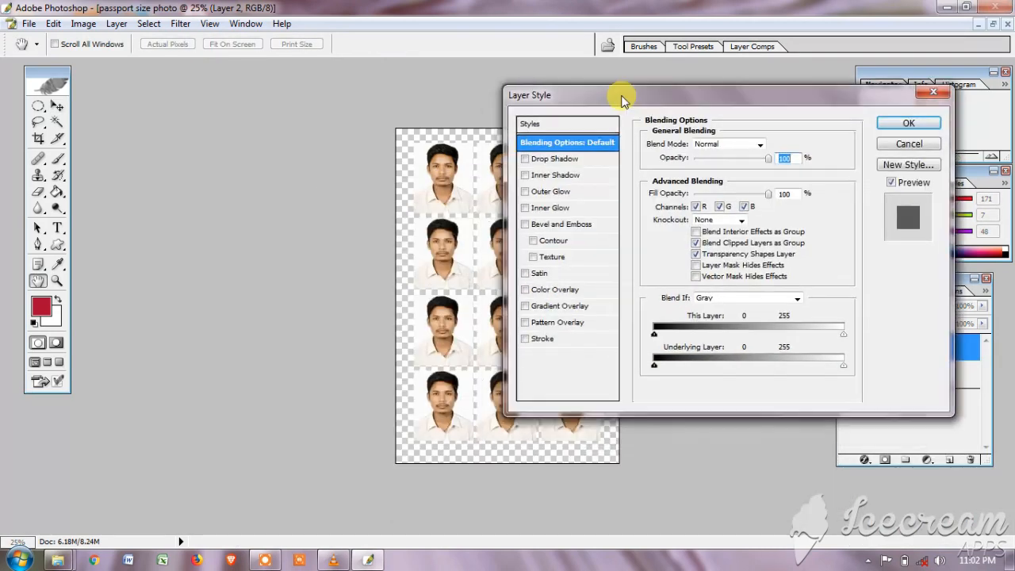
left_click(539, 341)
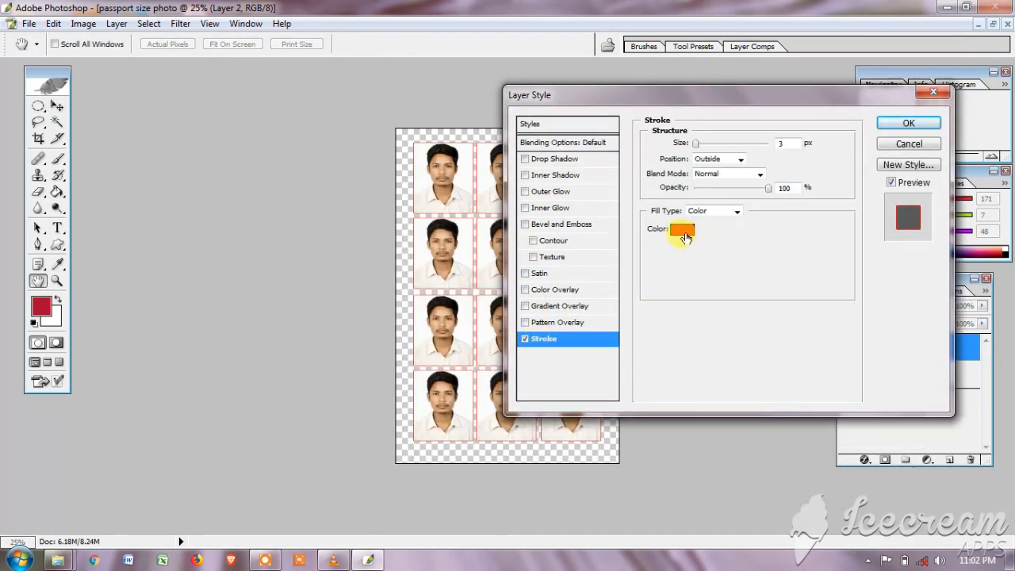
left_click(682, 230)
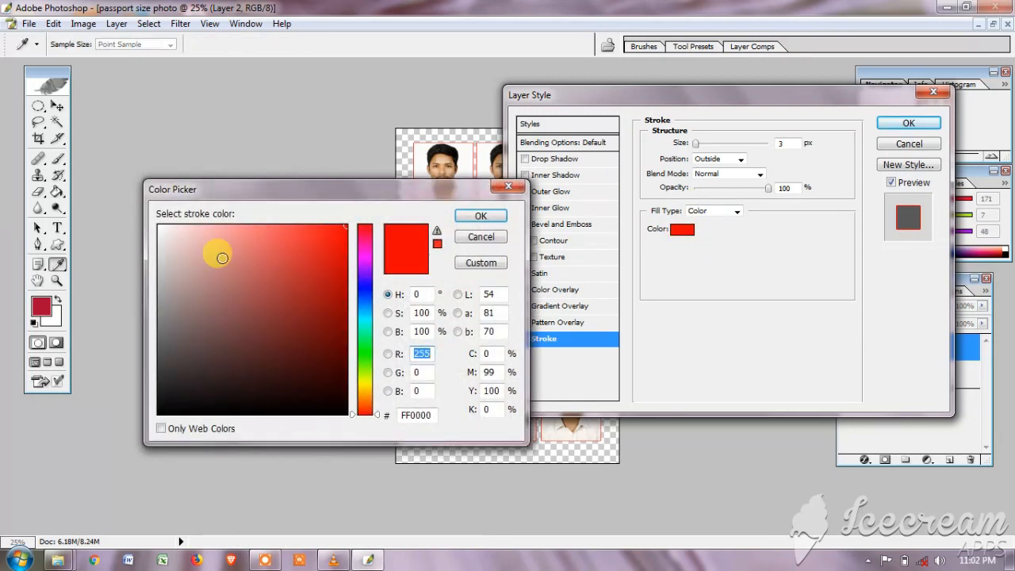
left_click(247, 306)
left_click_drag(284, 341, 389, 426)
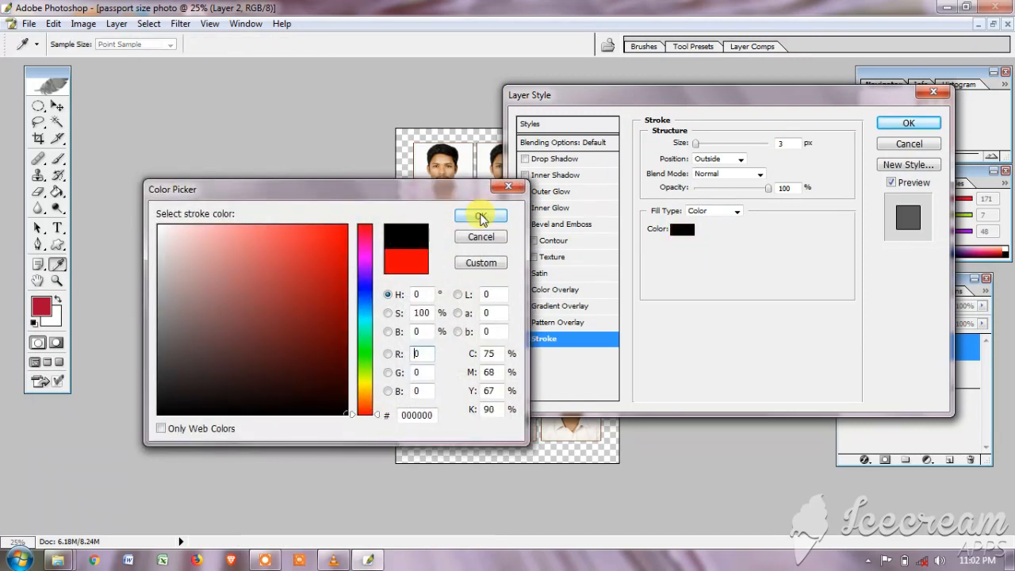
left_click(483, 216)
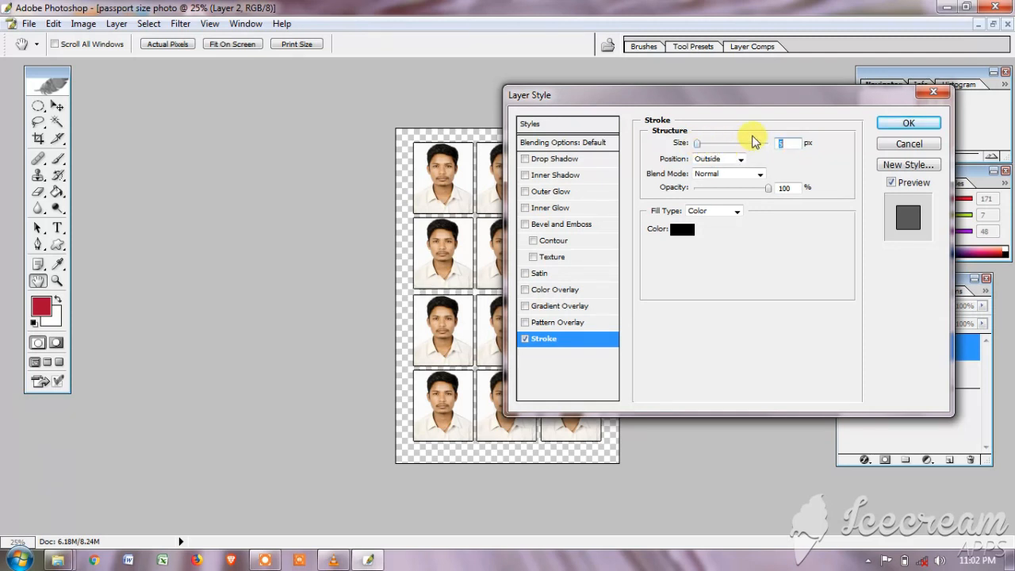
left_click(909, 124)
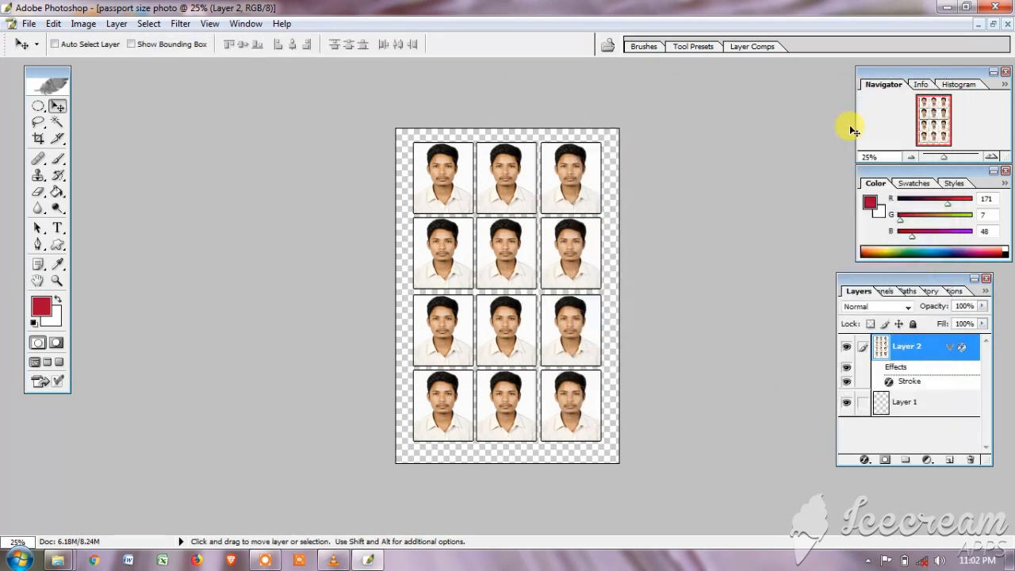
Save the outlined sheet as a High quality JPEG on the Desktop, replacing the existing "passport size photo" file.
left_click(25, 25)
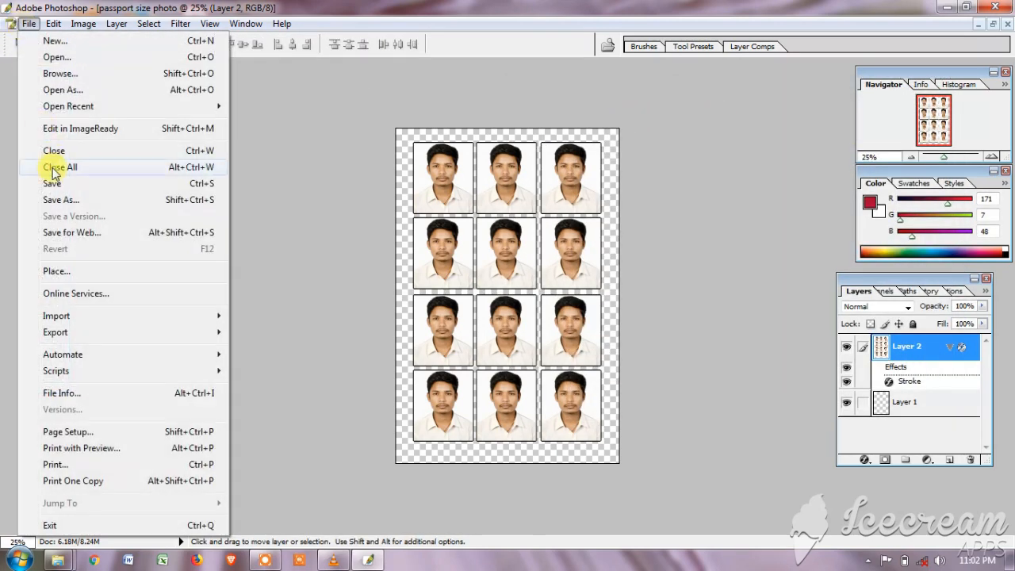
left_click(63, 182)
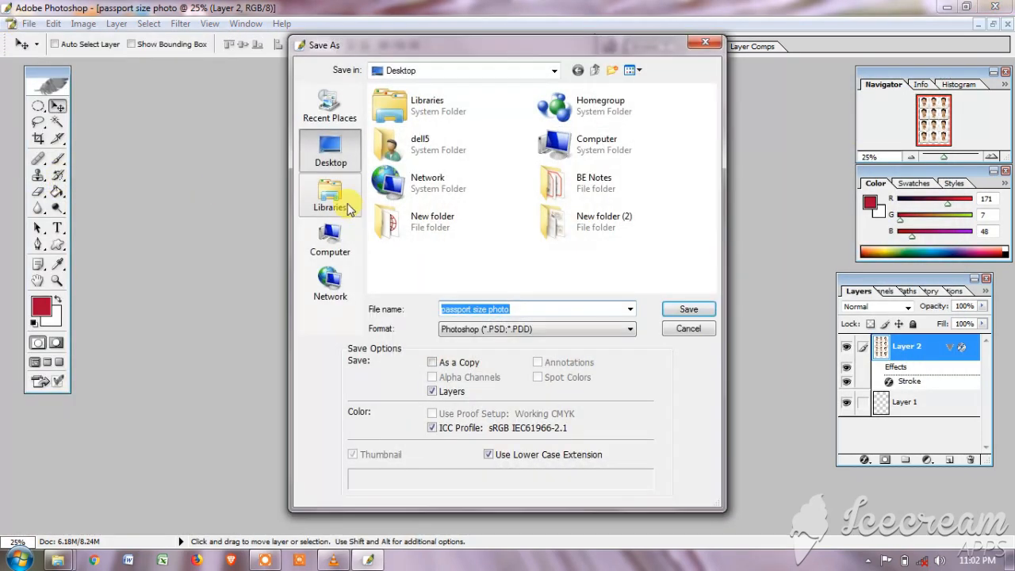
left_click(615, 330)
left_click(515, 406)
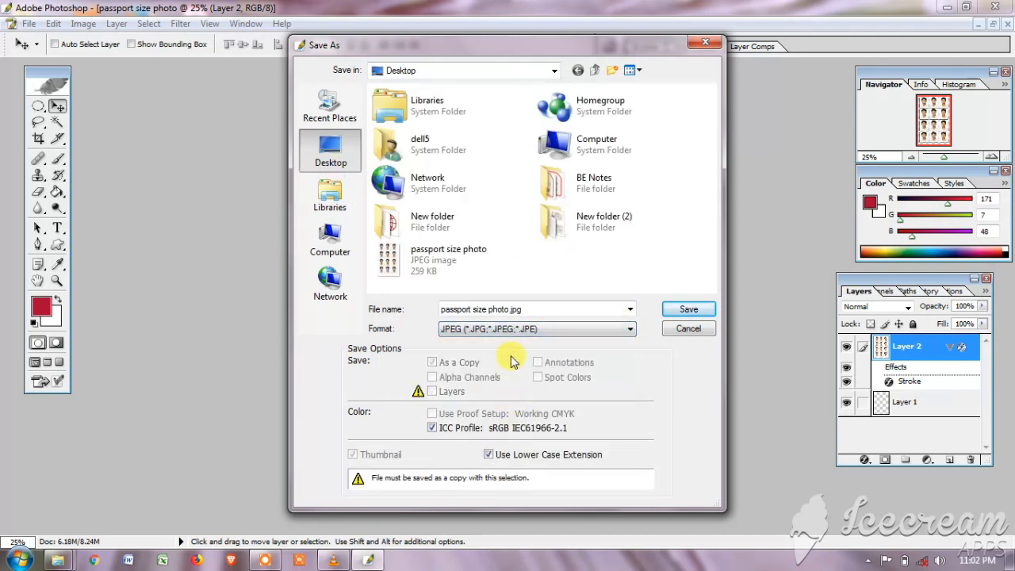
left_click(682, 309)
left_click(501, 220)
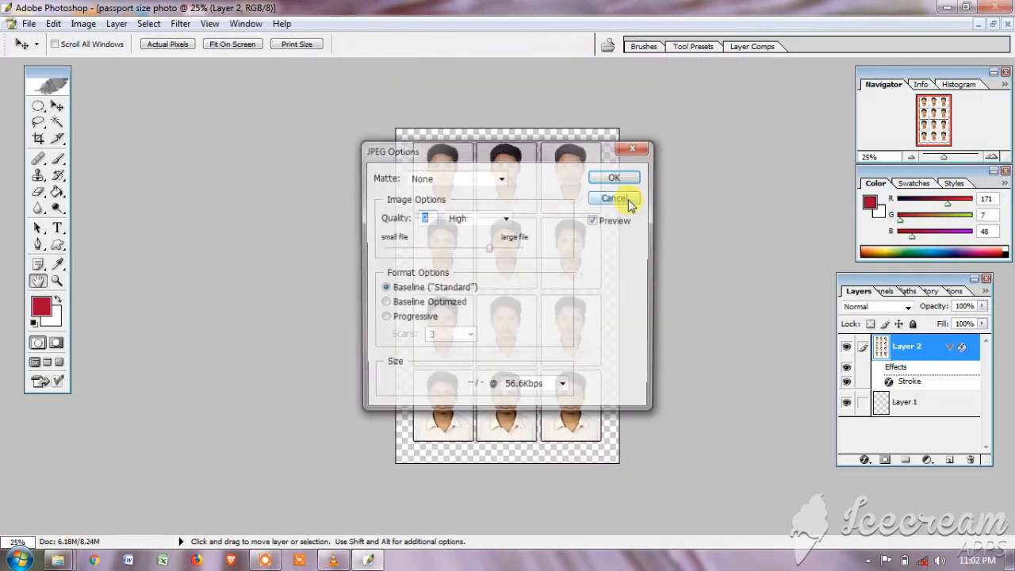
left_click(623, 173)
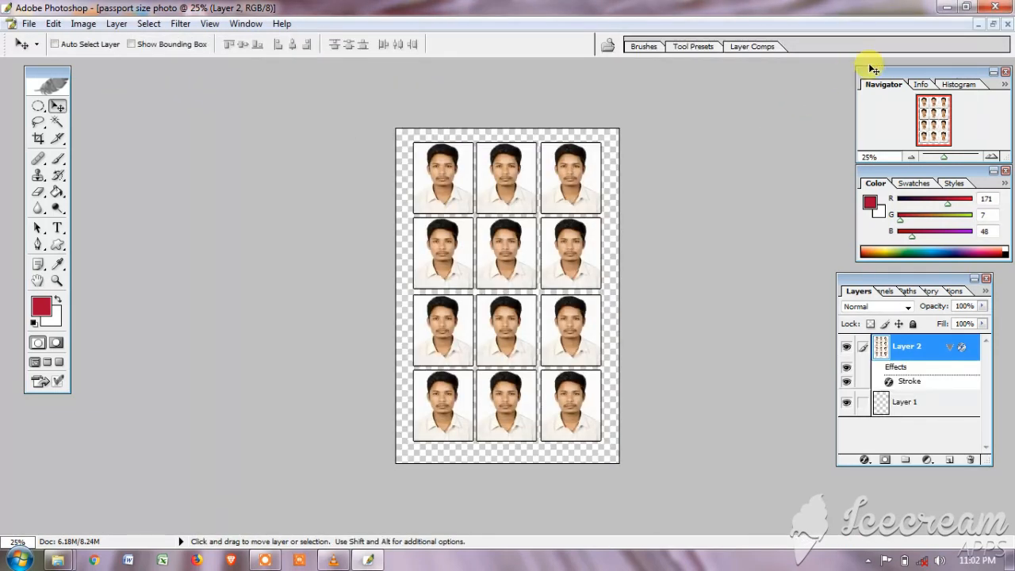
Minimize Photoshop and view the updated "passport size photo" JPEG from the desktop to inspect the black outlines.
left_click(946, 7)
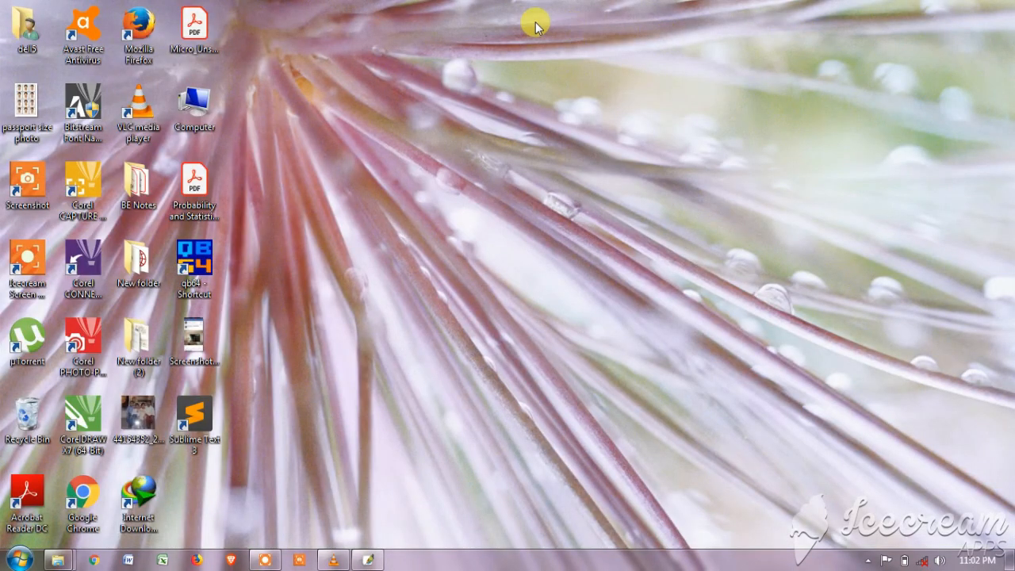
double_click(27, 105)
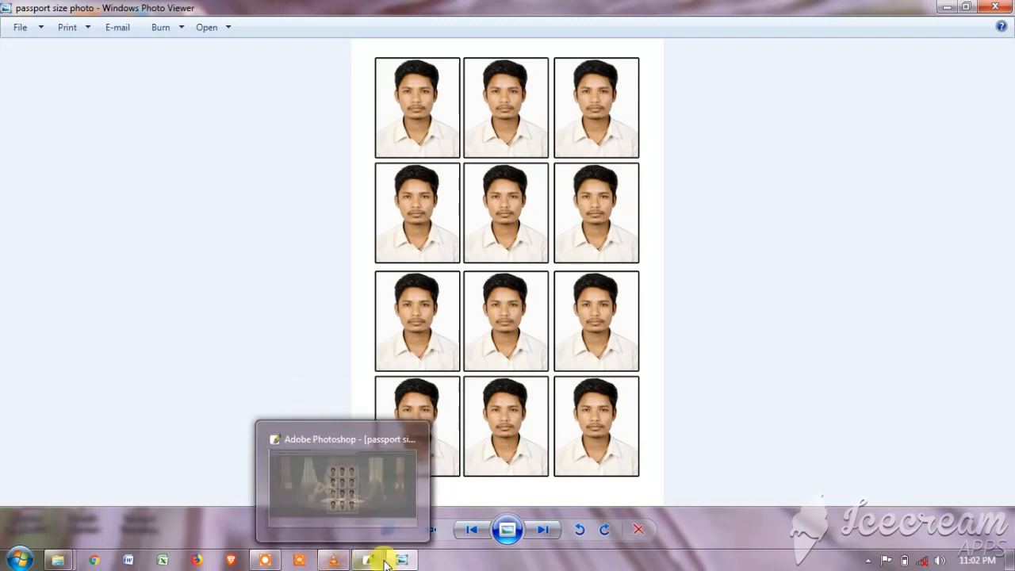
left_click(265, 560)
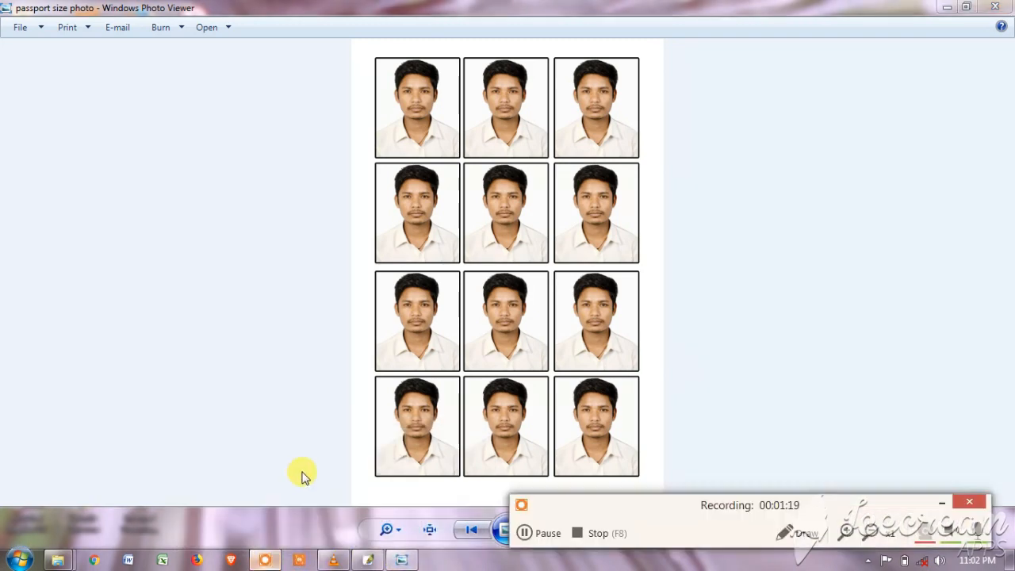